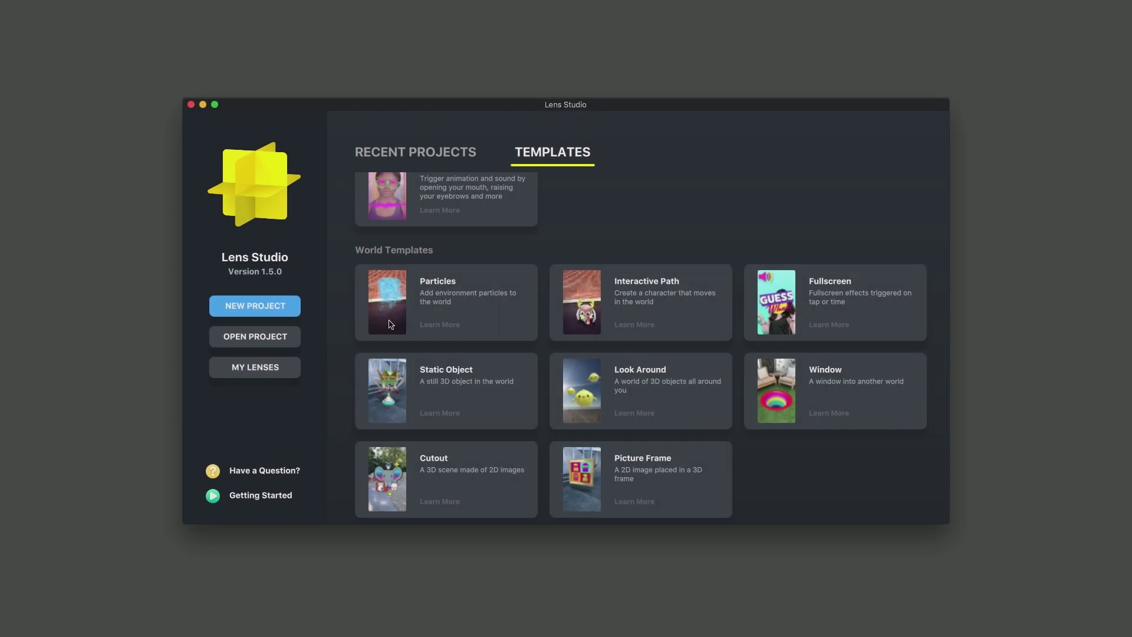
# - Create a project from the Particles world template and enable the Snow effect in place of Rain
pyautogui.click(389, 324)
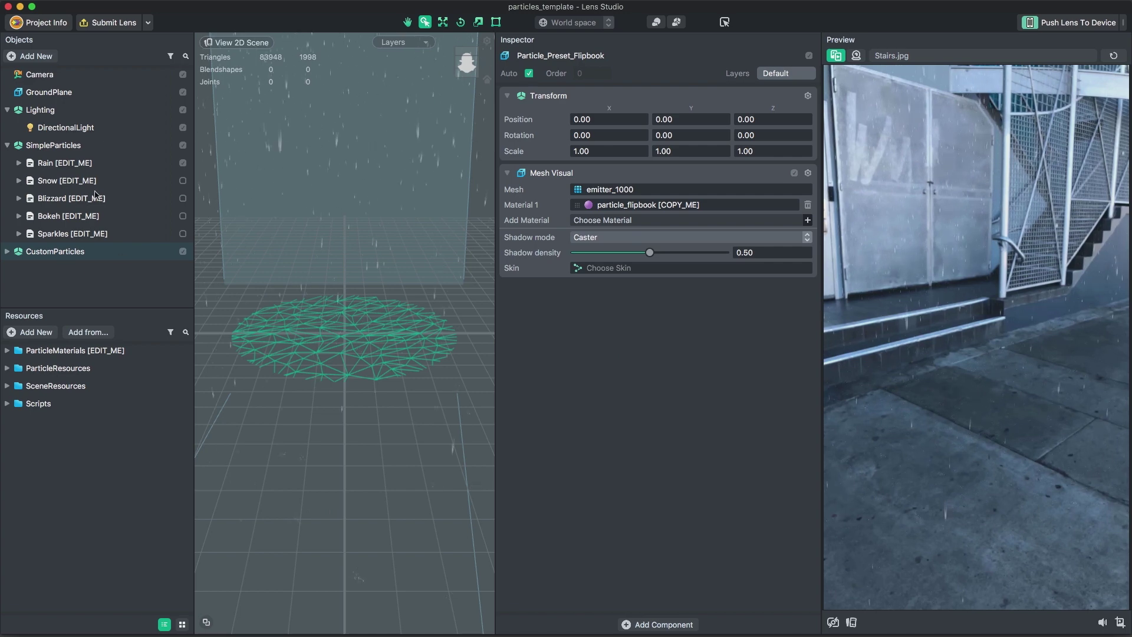
pyautogui.click(183, 164)
pyautogui.click(183, 181)
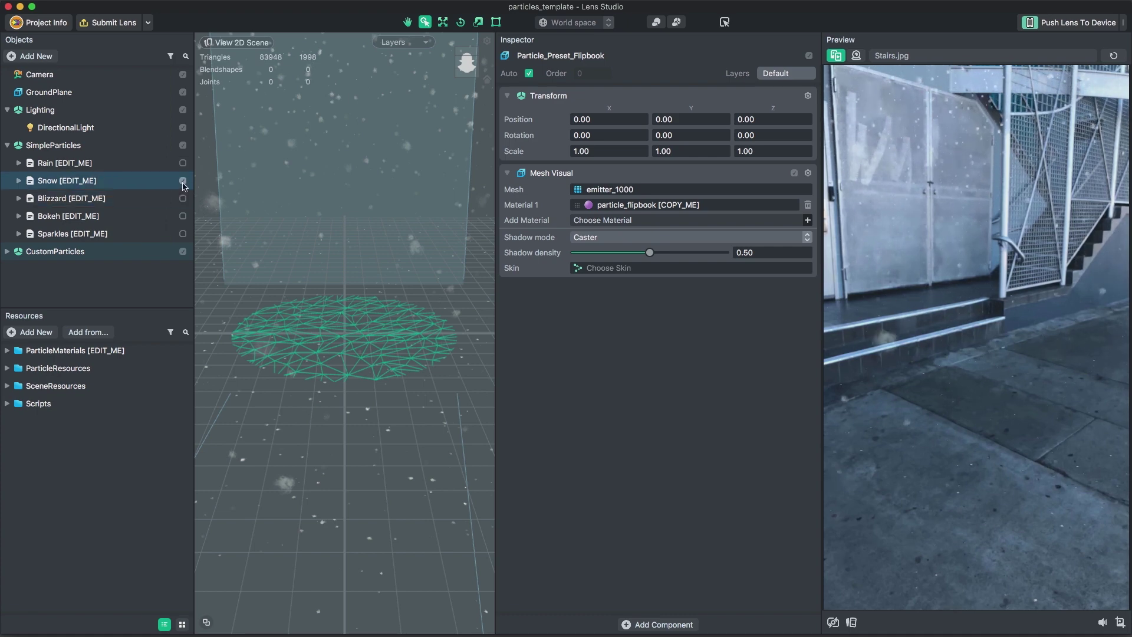
# - Preview the Blizzard and Bokeh effects one at a time, switching off the previously enabled effect each time
pyautogui.click(183, 181)
pyautogui.click(183, 198)
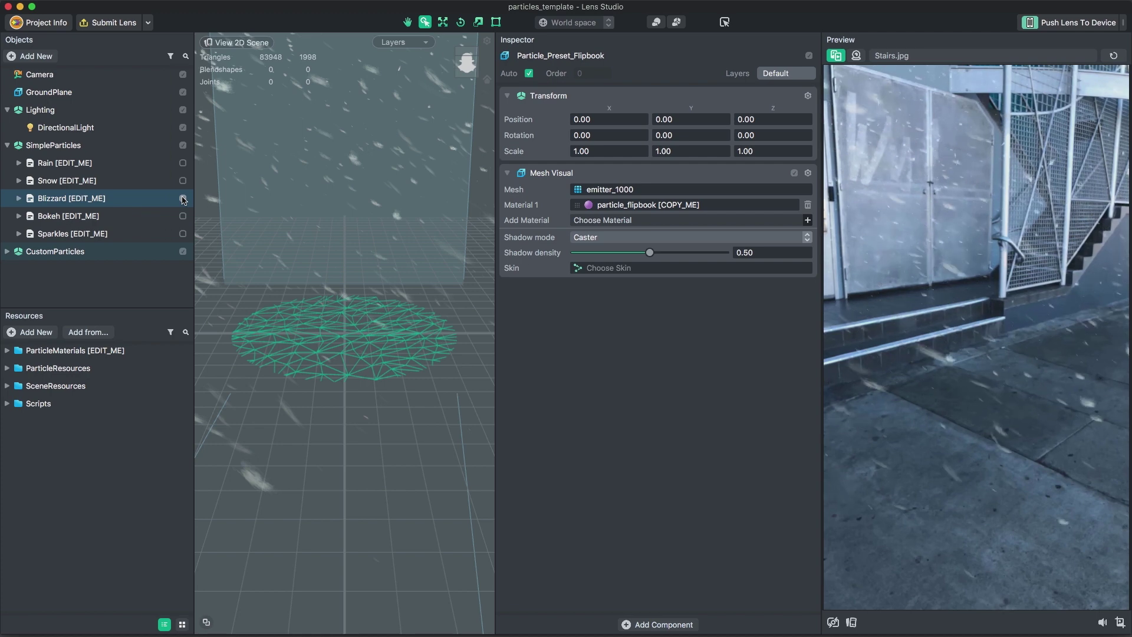
pyautogui.click(183, 198)
pyautogui.click(183, 217)
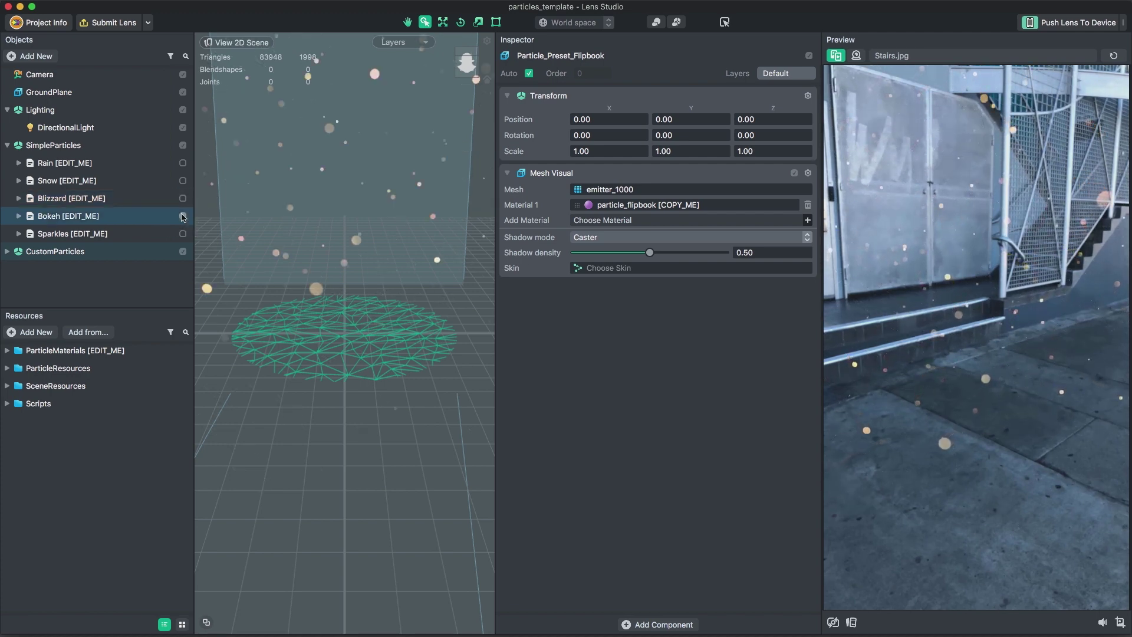
# - Enable the Sparkles effect in place of Bokeh and set its Sparkle Intensity to 1.00
pyautogui.click(183, 216)
pyautogui.click(183, 234)
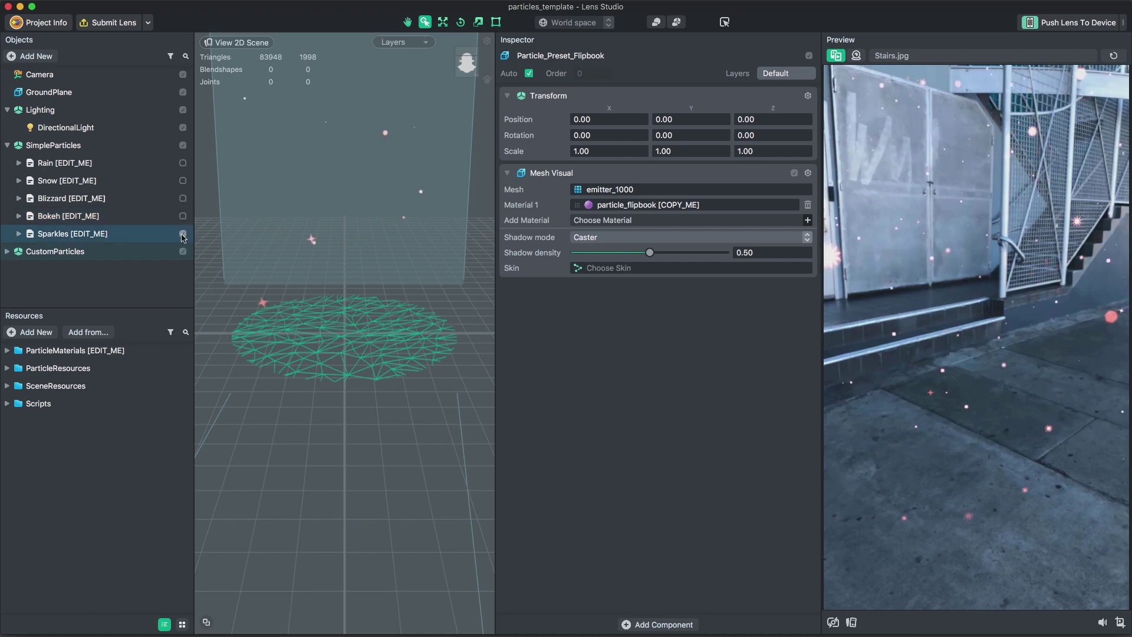
pyautogui.click(82, 234)
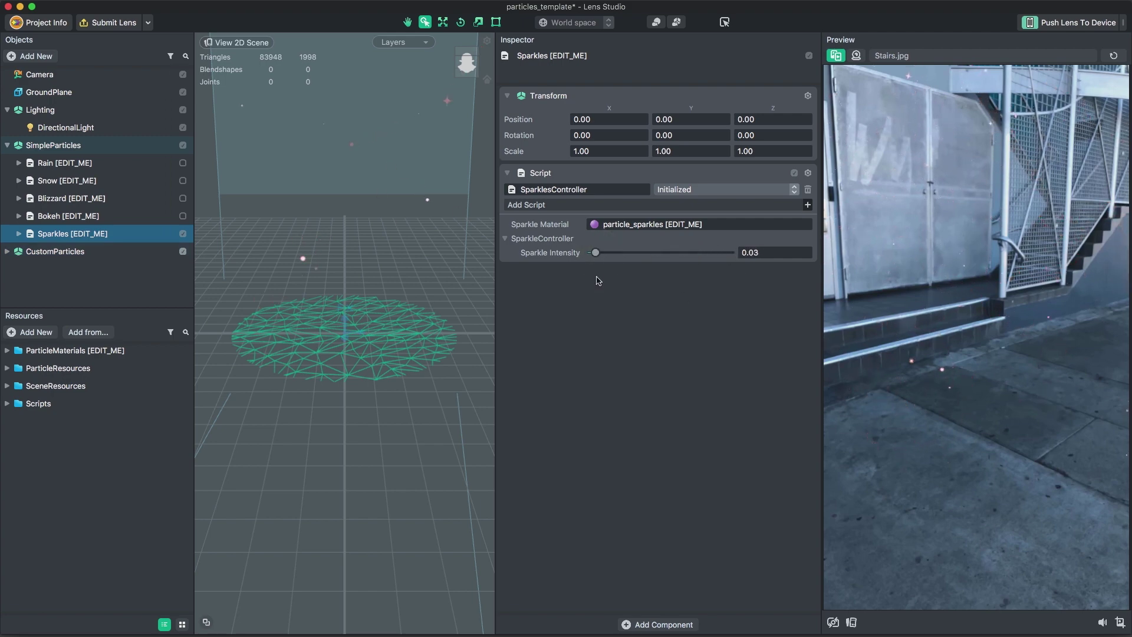
pyautogui.moveTo(595, 252); pyautogui.dragTo(747, 265)
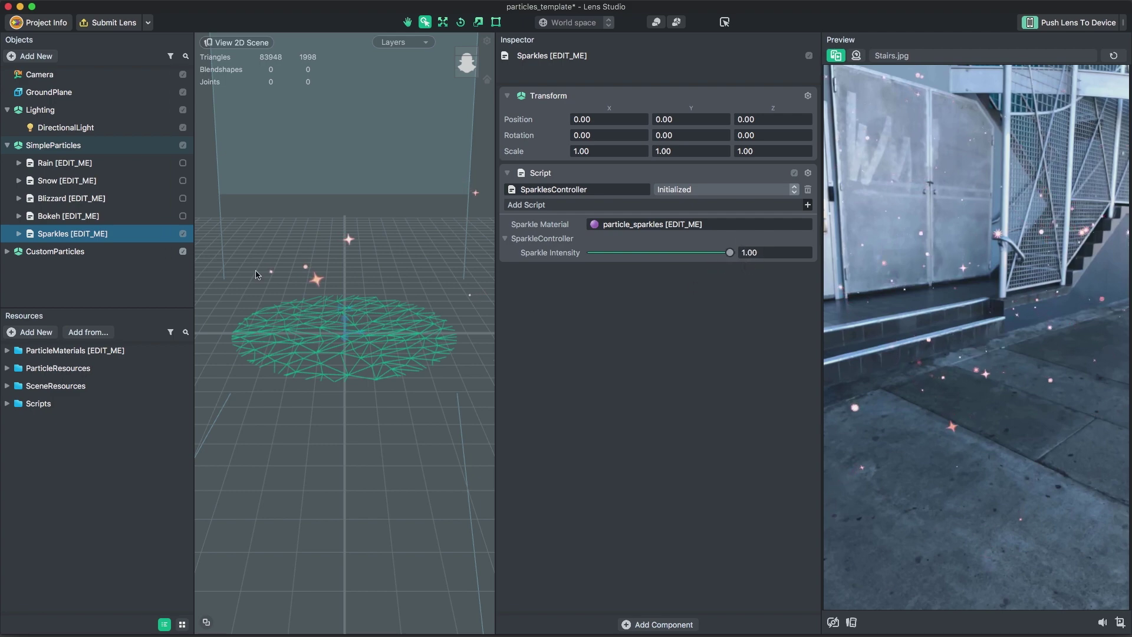
# - Enable the Blizzard effect in place of Sparkles and set its Snow Intensity to 1.00
pyautogui.click(183, 198)
pyautogui.click(183, 233)
pyautogui.click(71, 198)
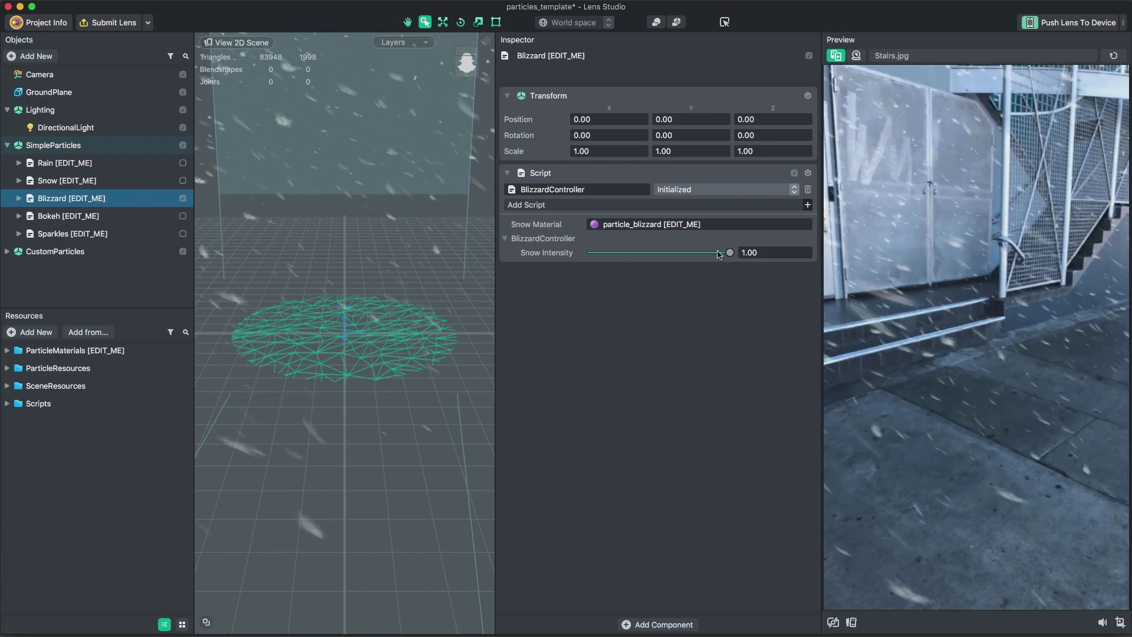
pyautogui.moveTo(719, 255); pyautogui.dragTo(766, 251)
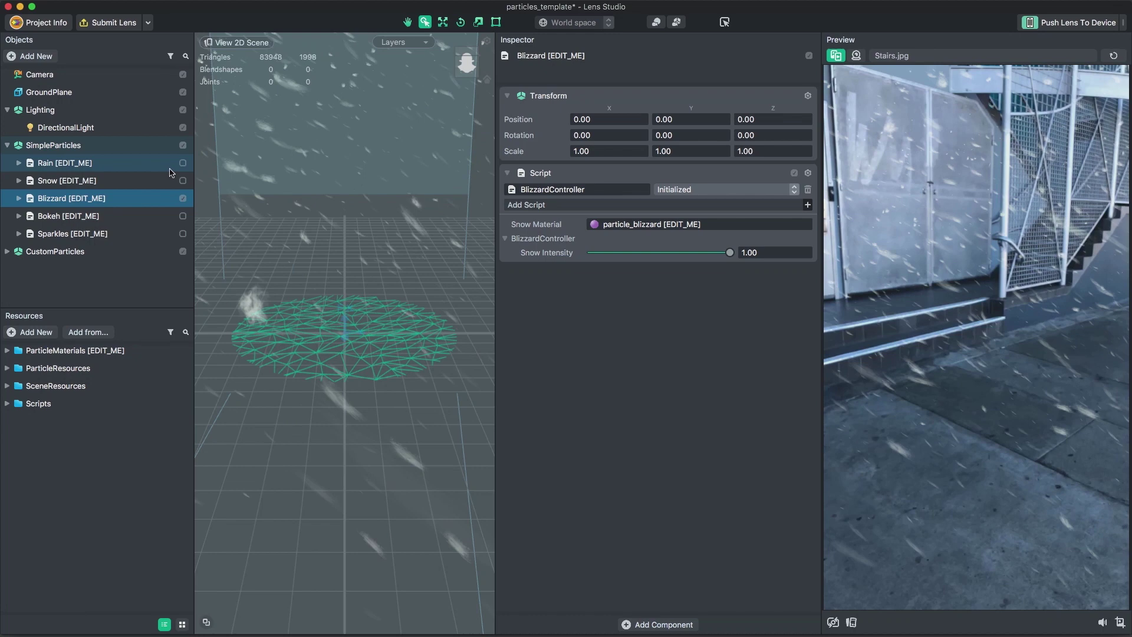
# - Disable the Blizzard effect and expand the CustomParticles group, enlarging the object list to show all its children
pyautogui.click(183, 199)
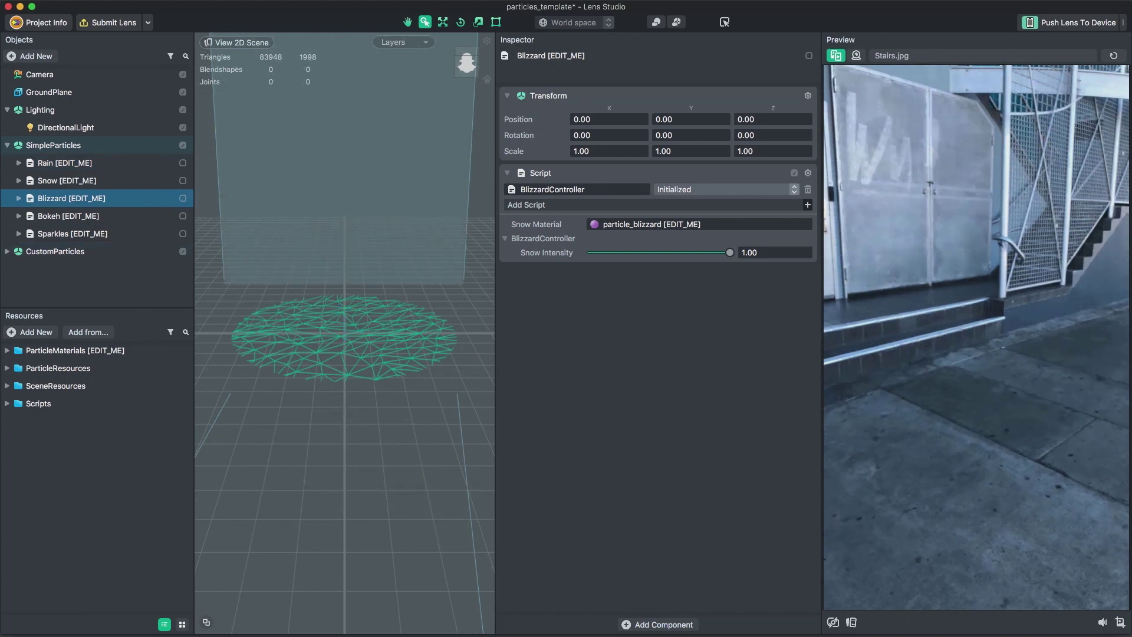
pyautogui.click(7, 251)
pyautogui.scroll(-2, 105, 254)
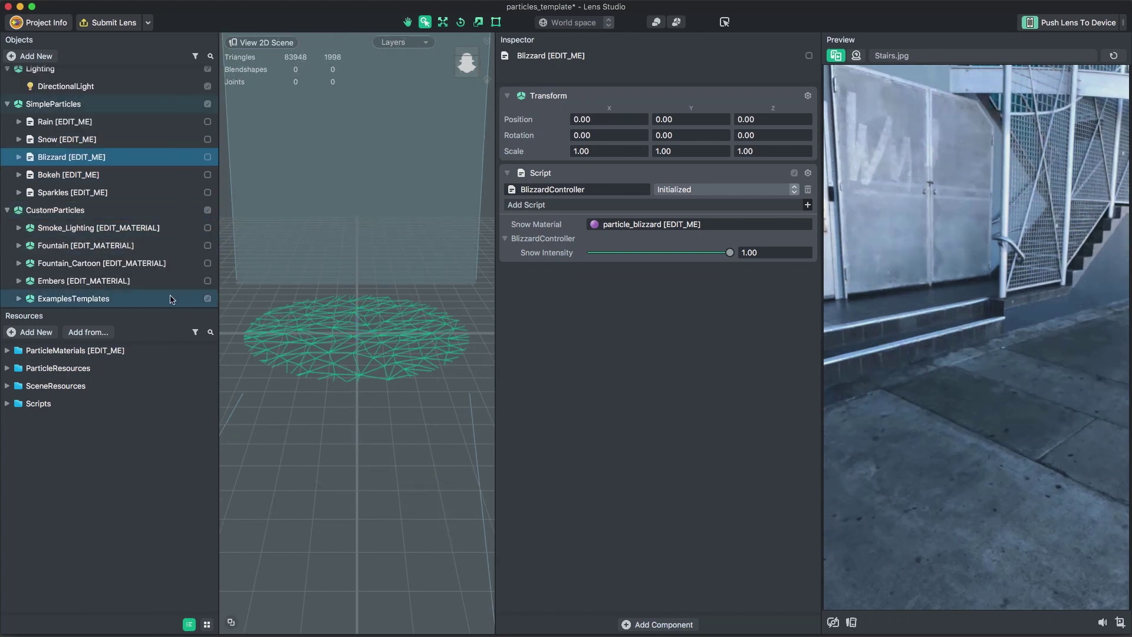
pyautogui.moveTo(141, 310); pyautogui.dragTo(144, 366)
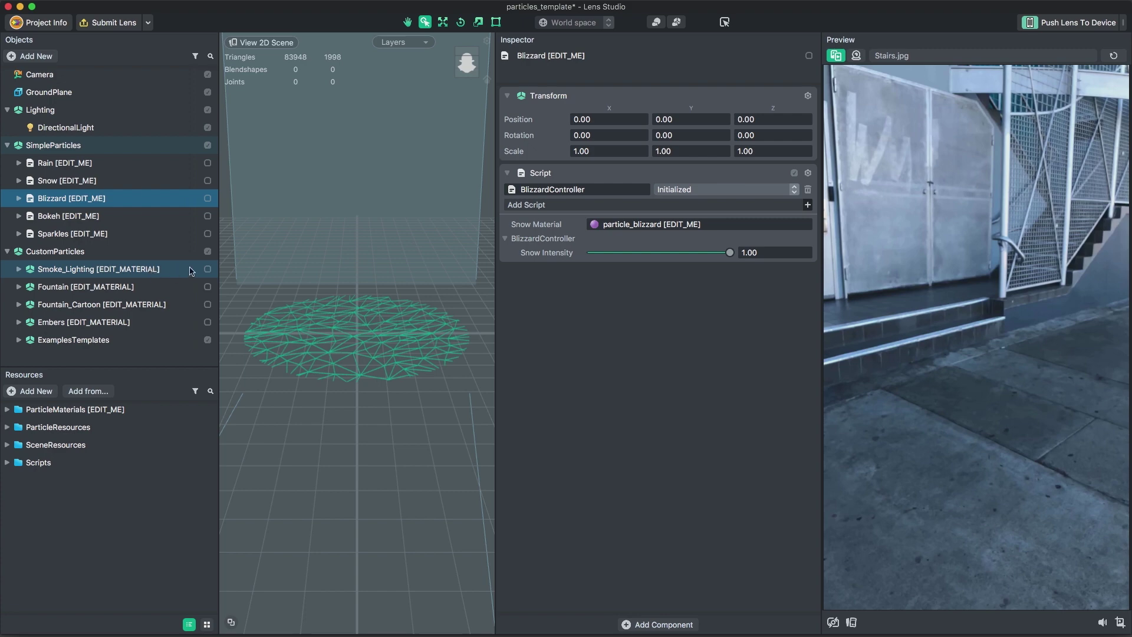
# - Preview the Smoke_Lighting, Fountain, Fountain_Cartoon and Embers custom particles one at a time, disabling each after viewing
pyautogui.click(208, 269)
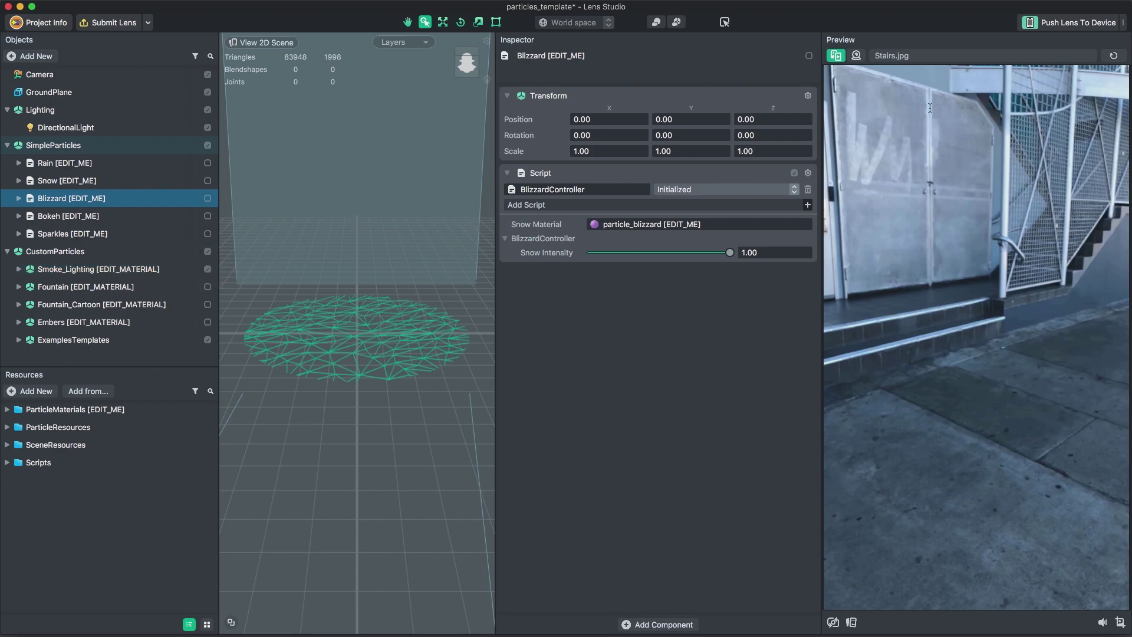
pyautogui.click(208, 268)
pyautogui.click(209, 287)
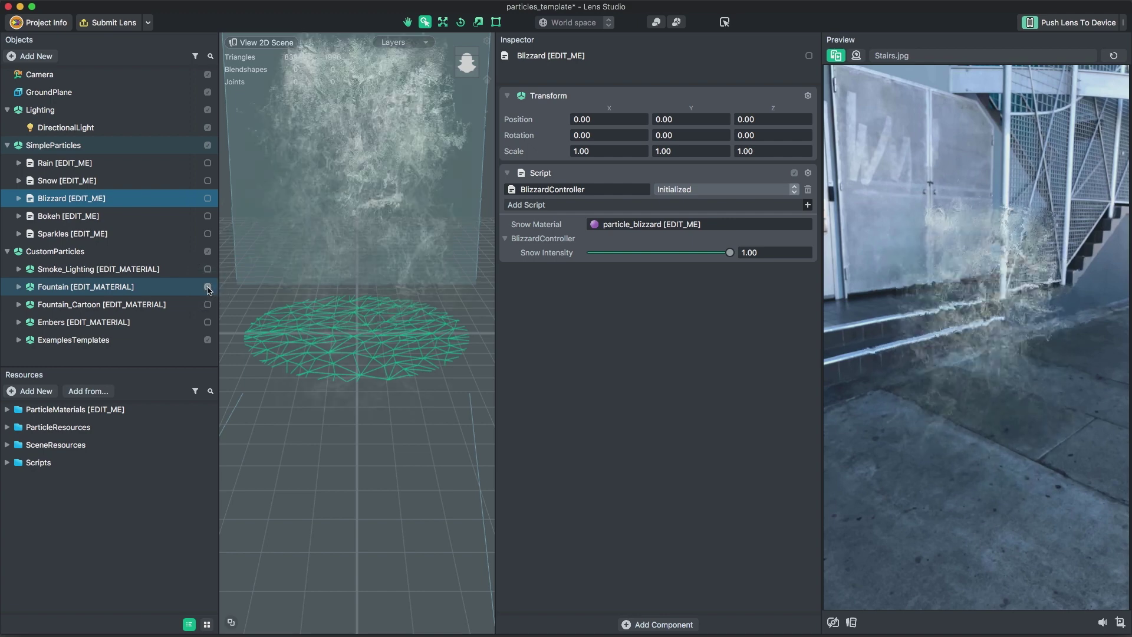
pyautogui.click(208, 287)
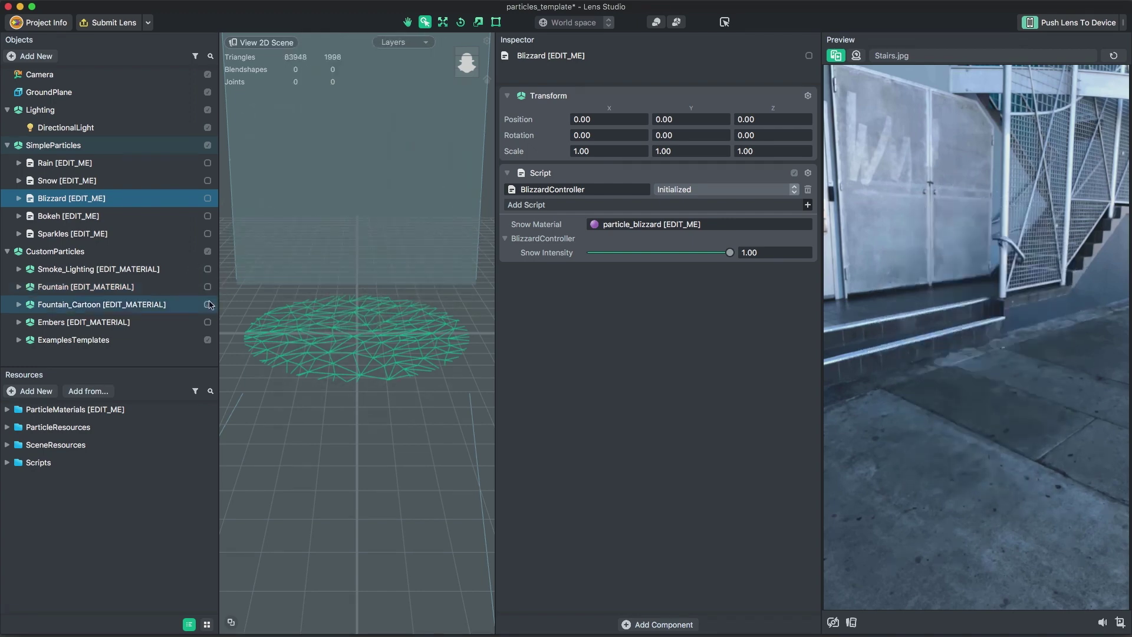
pyautogui.click(208, 304)
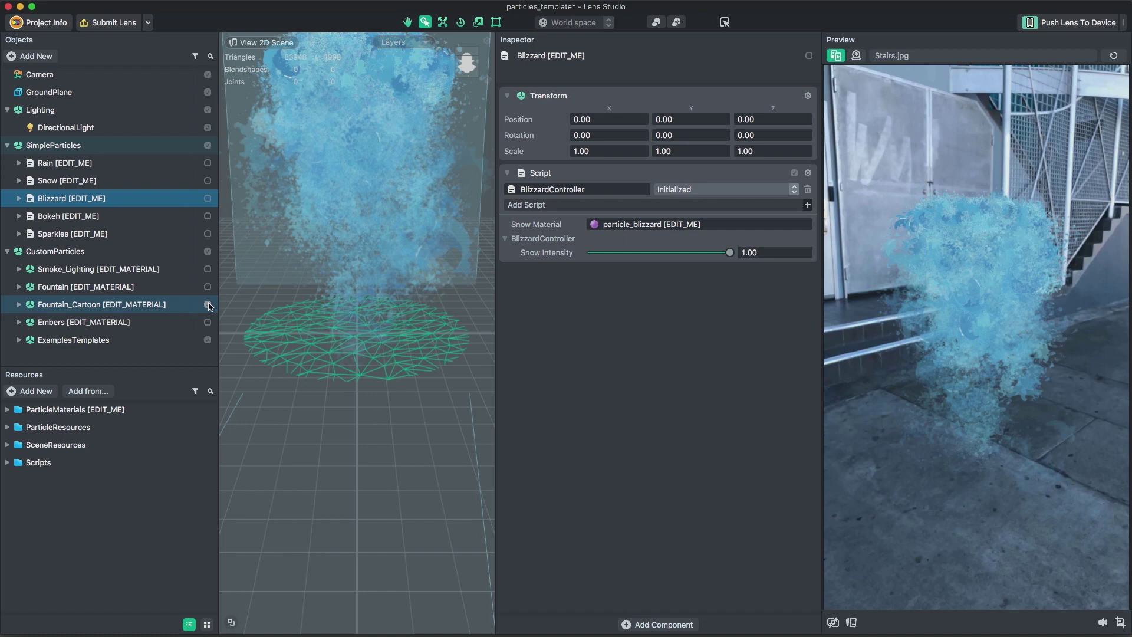
pyautogui.click(207, 304)
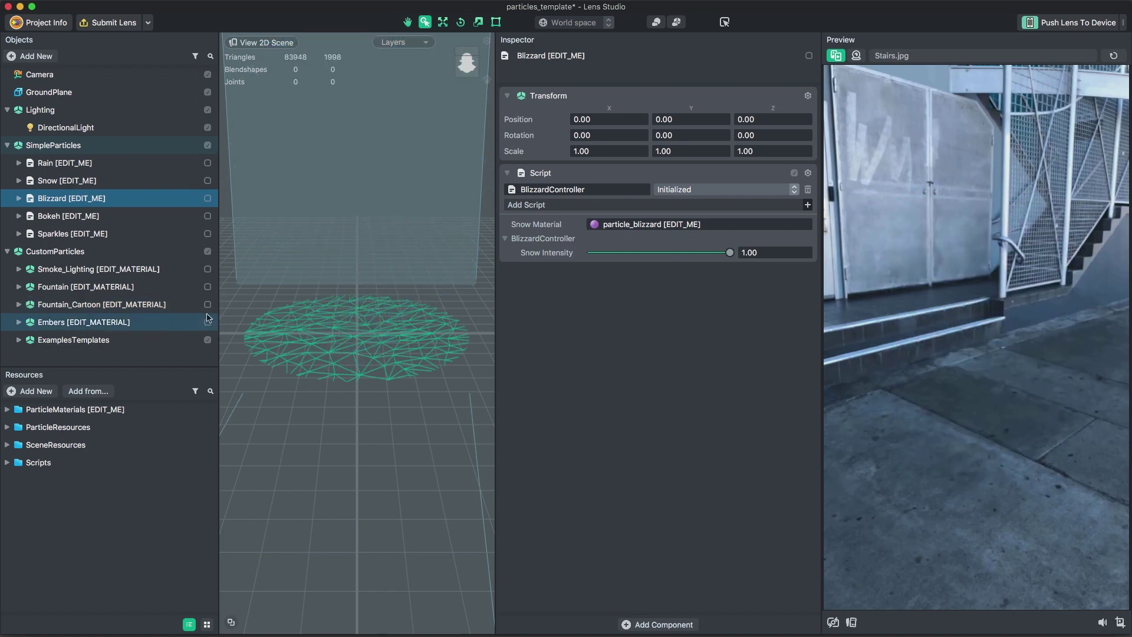
pyautogui.click(208, 322)
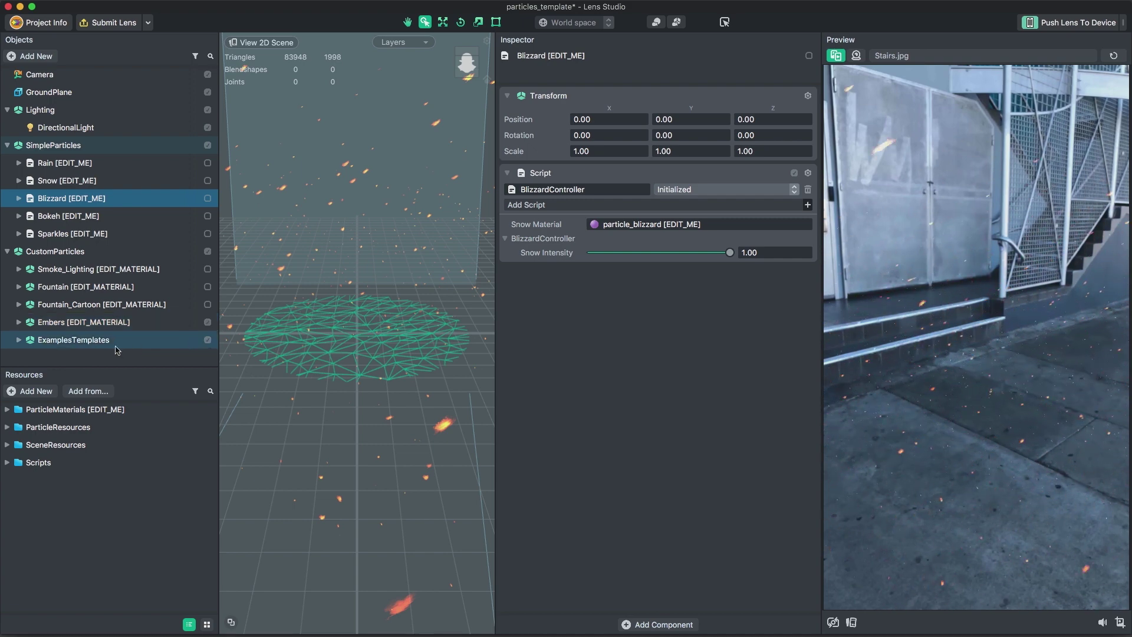
pyautogui.click(207, 321)
# - Expand the ExamplesTemplates group and preview its Flipbook and Vertex Lighting examples one at a time, disabling each after viewing
pyautogui.click(19, 340)
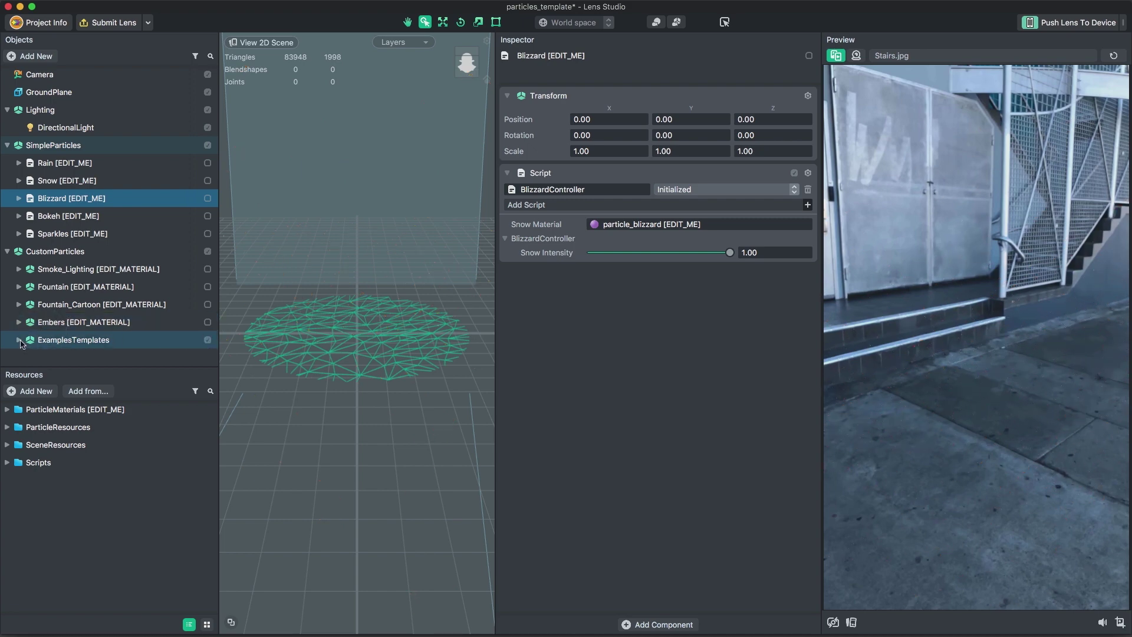
pyautogui.scroll(-2, 141, 295)
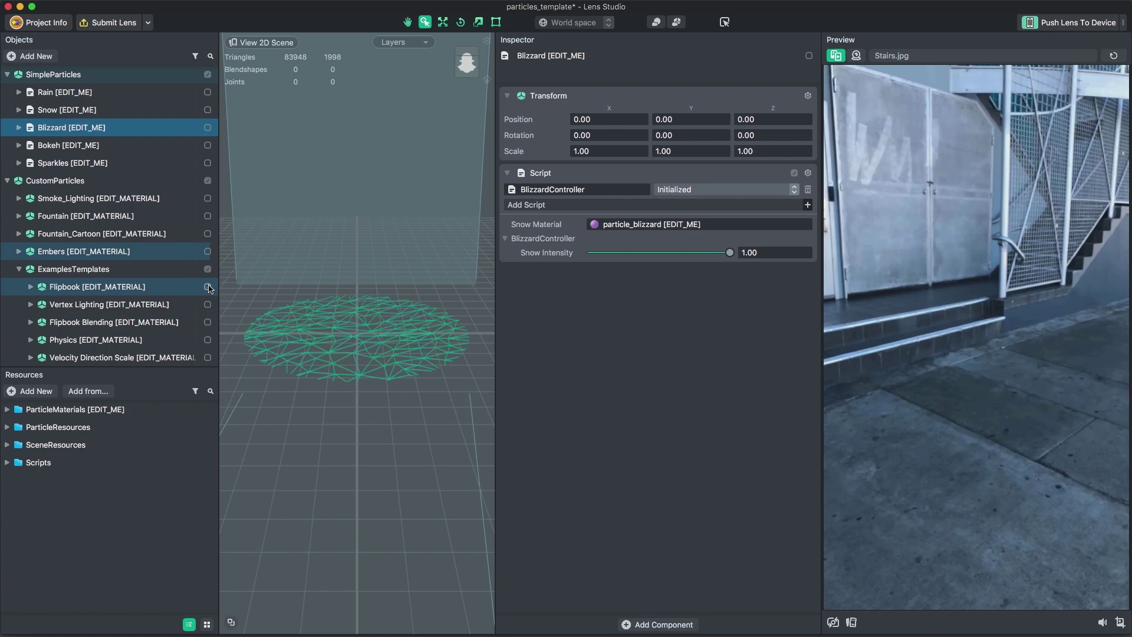
pyautogui.click(208, 287)
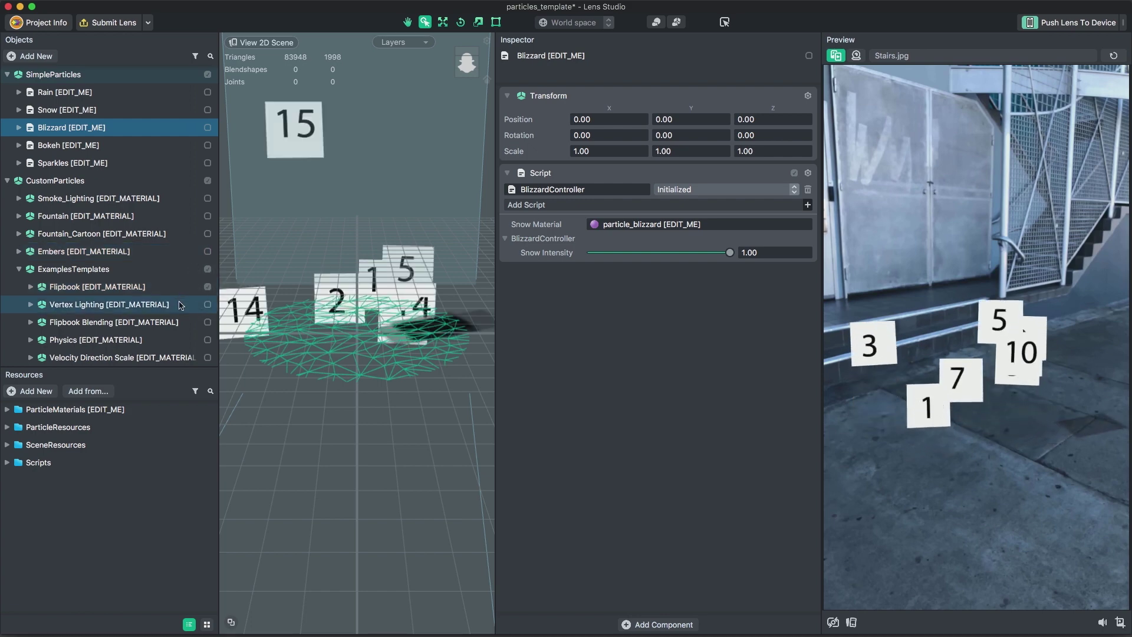
pyautogui.click(207, 287)
pyautogui.click(207, 305)
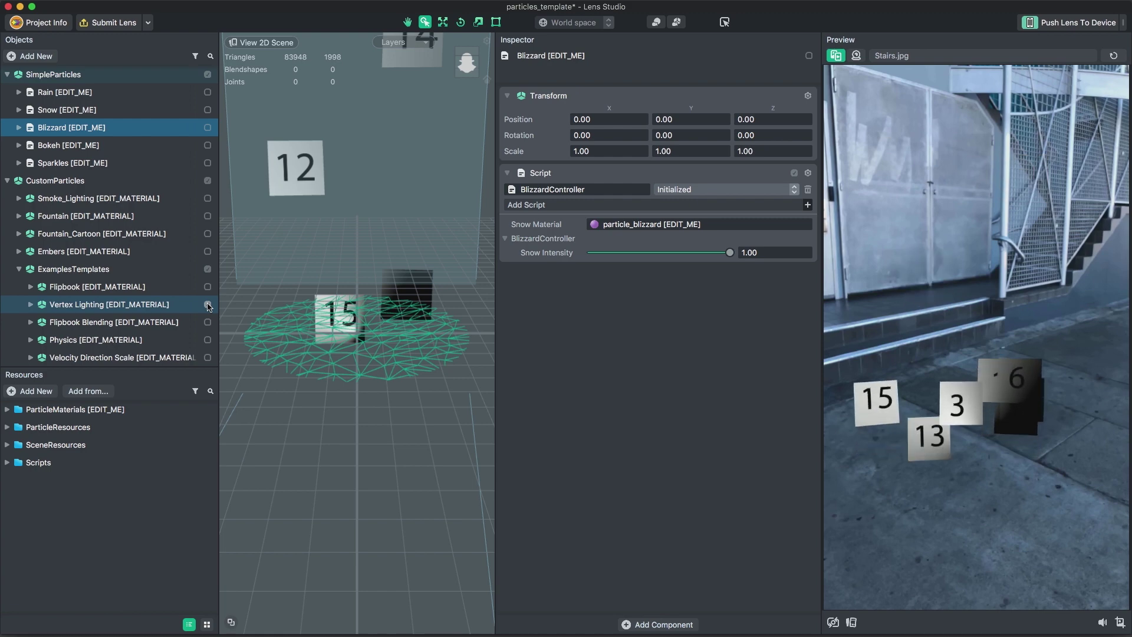
pyautogui.click(208, 304)
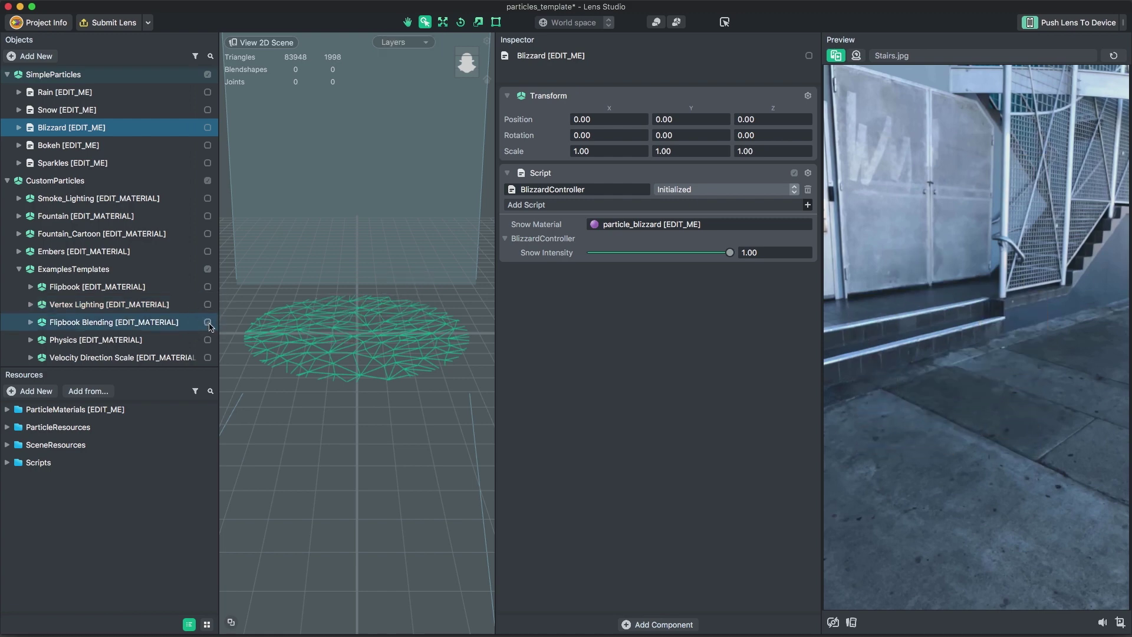
# - Preview the Flipbook Blending, Physics and Velocity Direction Scale examples one at a time, disabling each after viewing
pyautogui.click(207, 322)
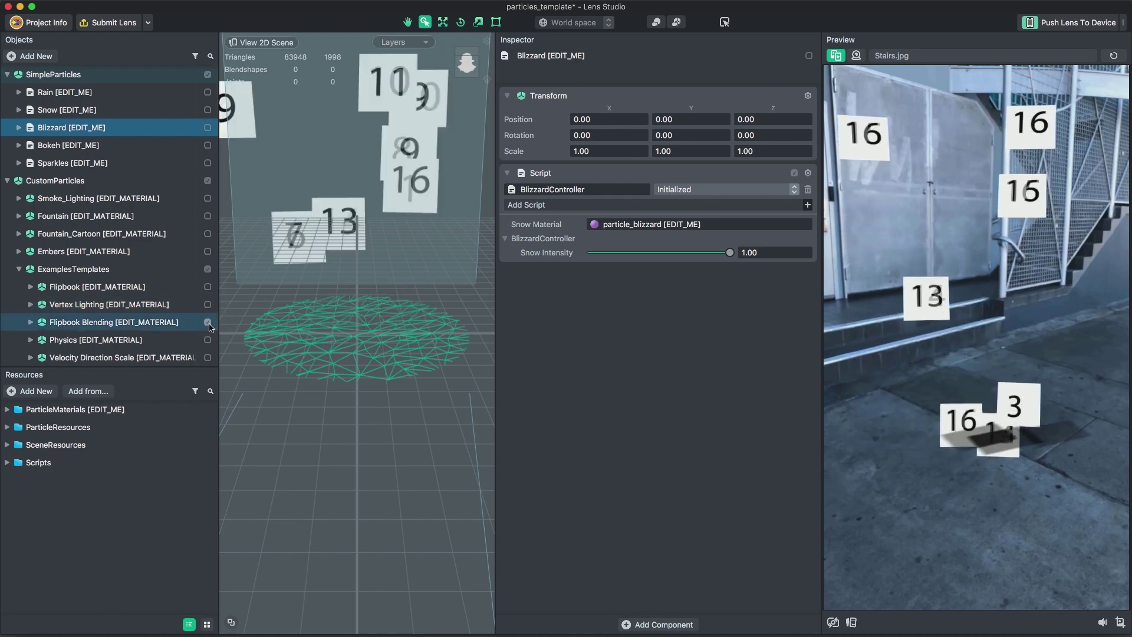
pyautogui.click(208, 322)
pyautogui.click(208, 339)
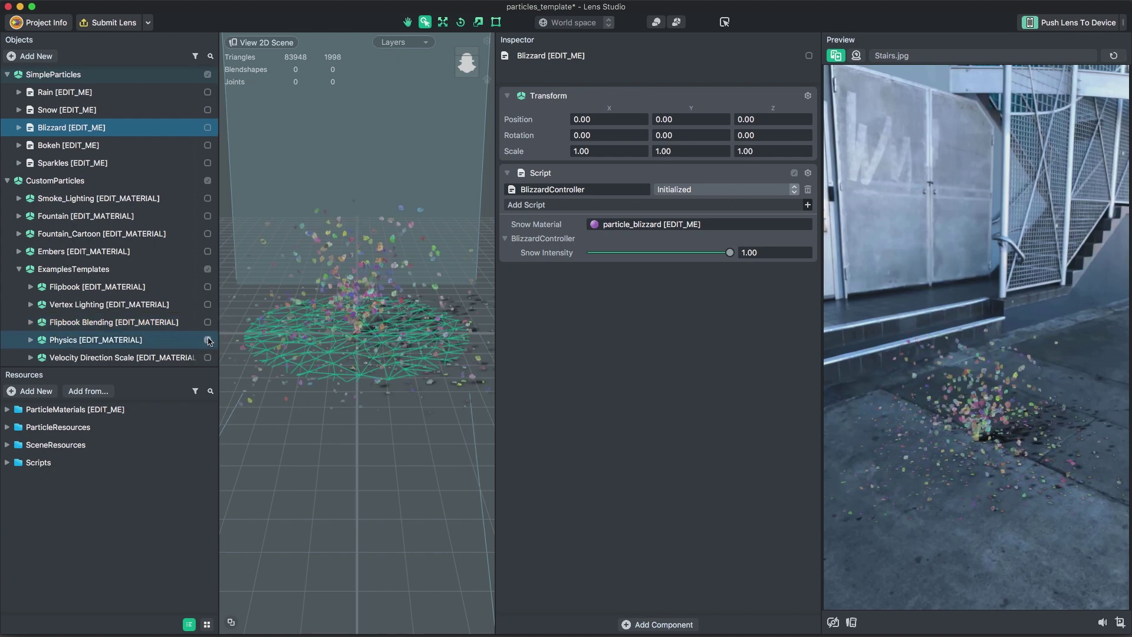
pyautogui.click(207, 339)
pyautogui.click(204, 360)
pyautogui.click(208, 358)
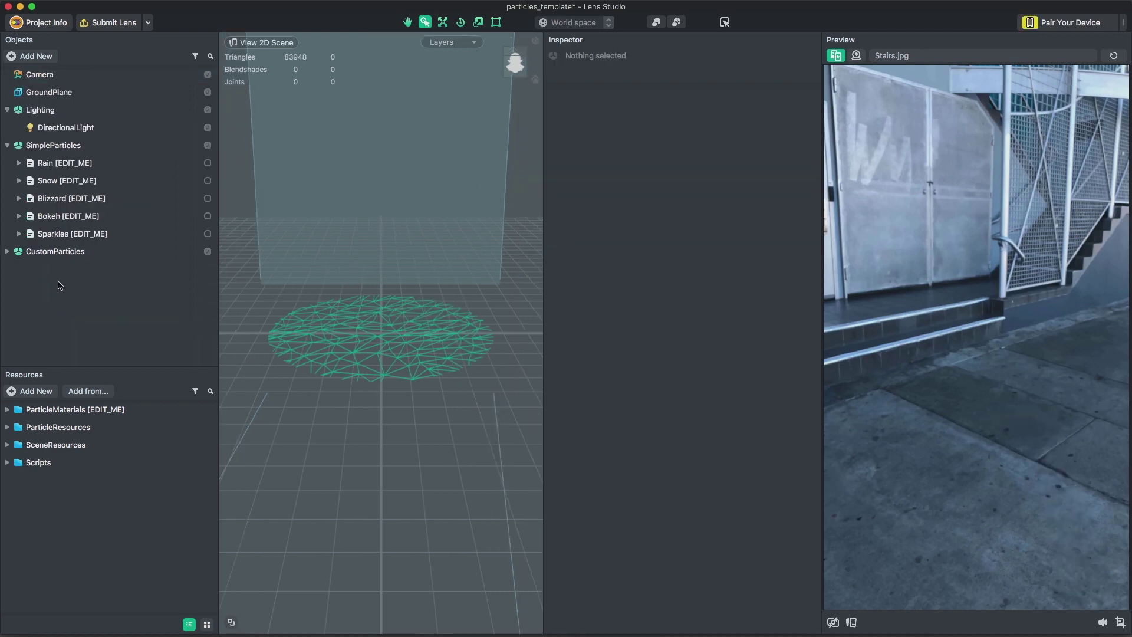
# - Add a new Particles object to the scene and set its scale to 5 on X, Y and Z
pyautogui.click(42, 57)
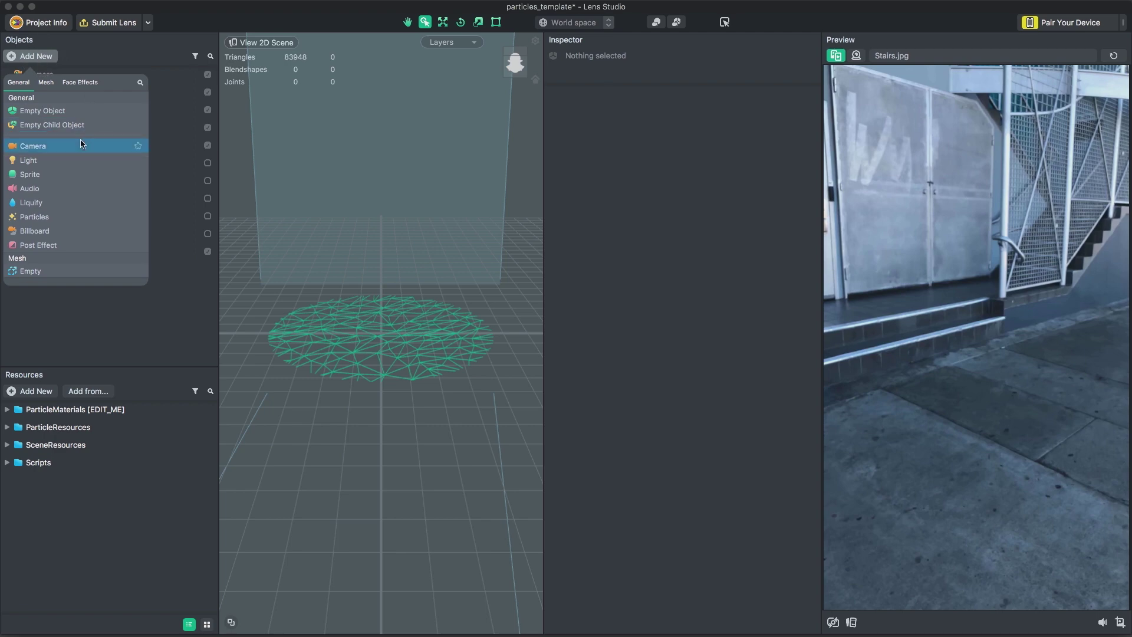
pyautogui.click(42, 217)
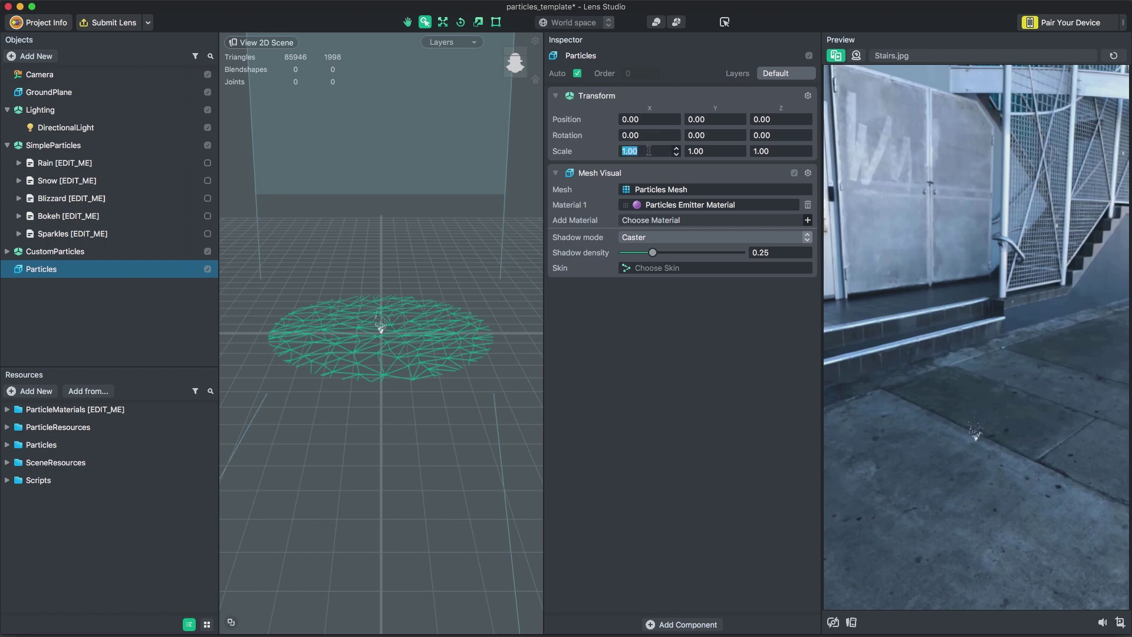
pyautogui.write('5')
pyautogui.press('Tab')
pyautogui.write('5')
pyautogui.press('Tab')
pyautogui.write('5')
pyautogui.press('Return')
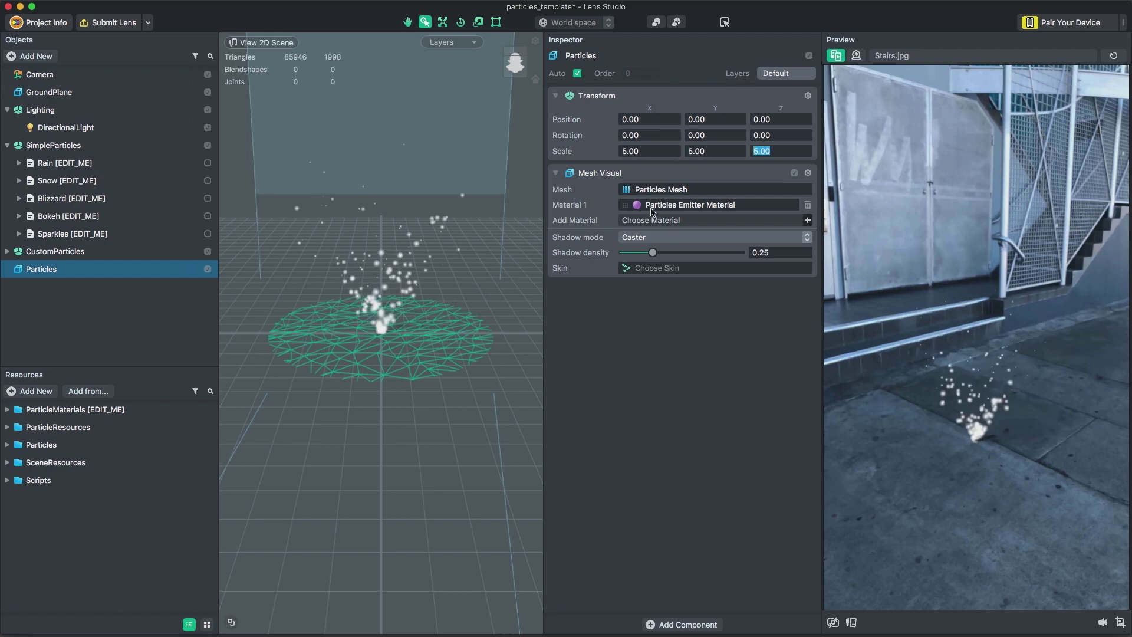
# - Set the new Particles object's shadow mode to None and open the Particles Emitter Material from the Particles resource folder
pyautogui.click(659, 238)
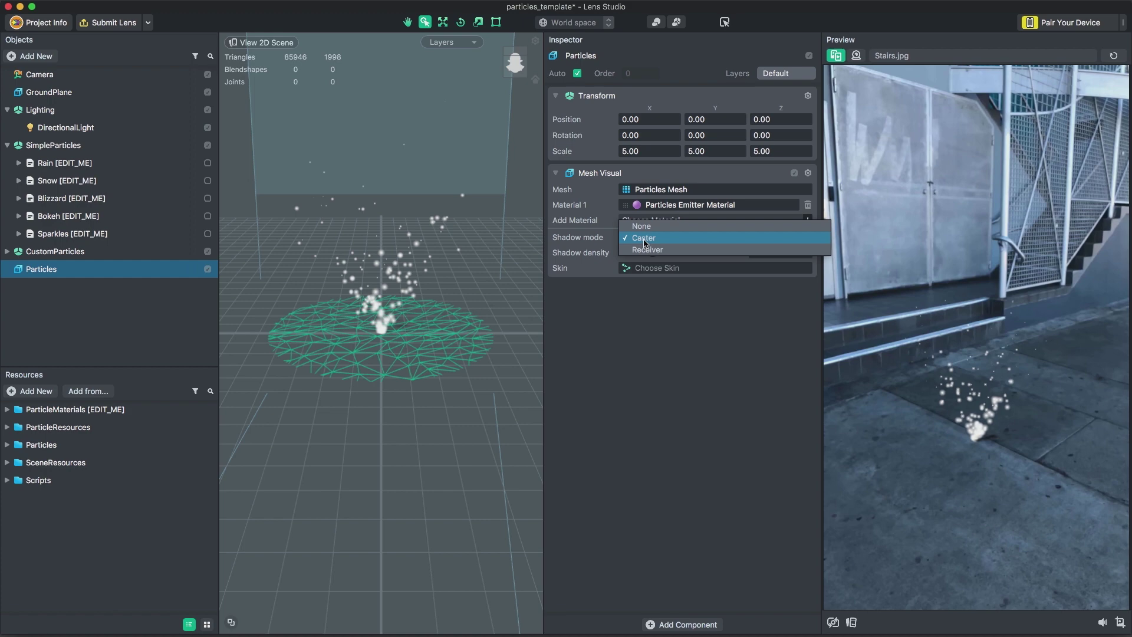
pyautogui.click(642, 226)
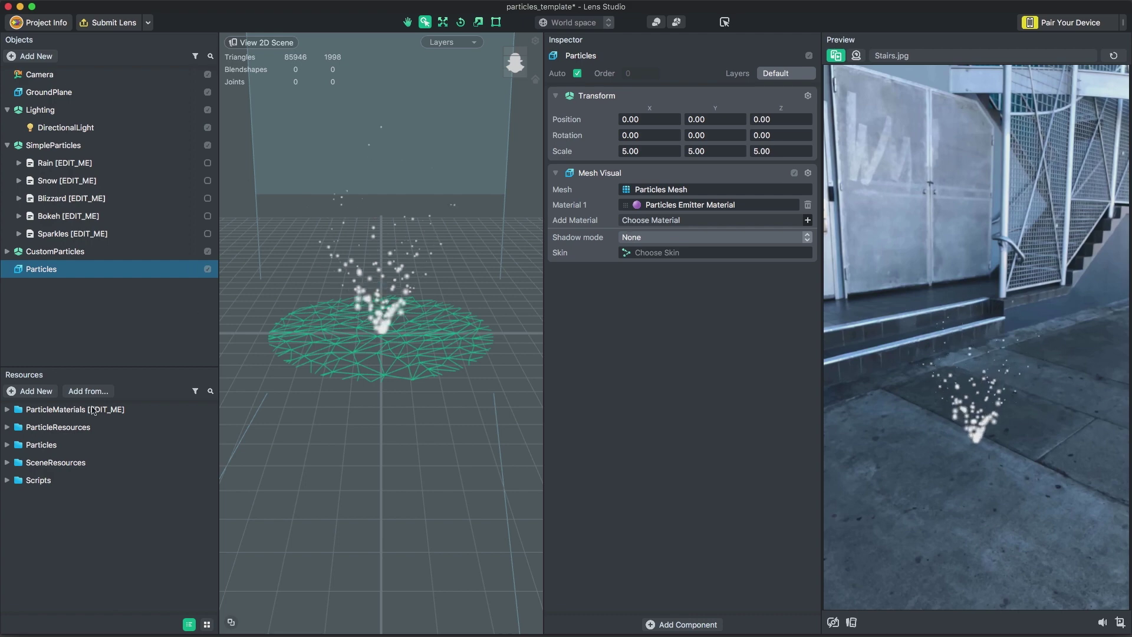
pyautogui.click(7, 445)
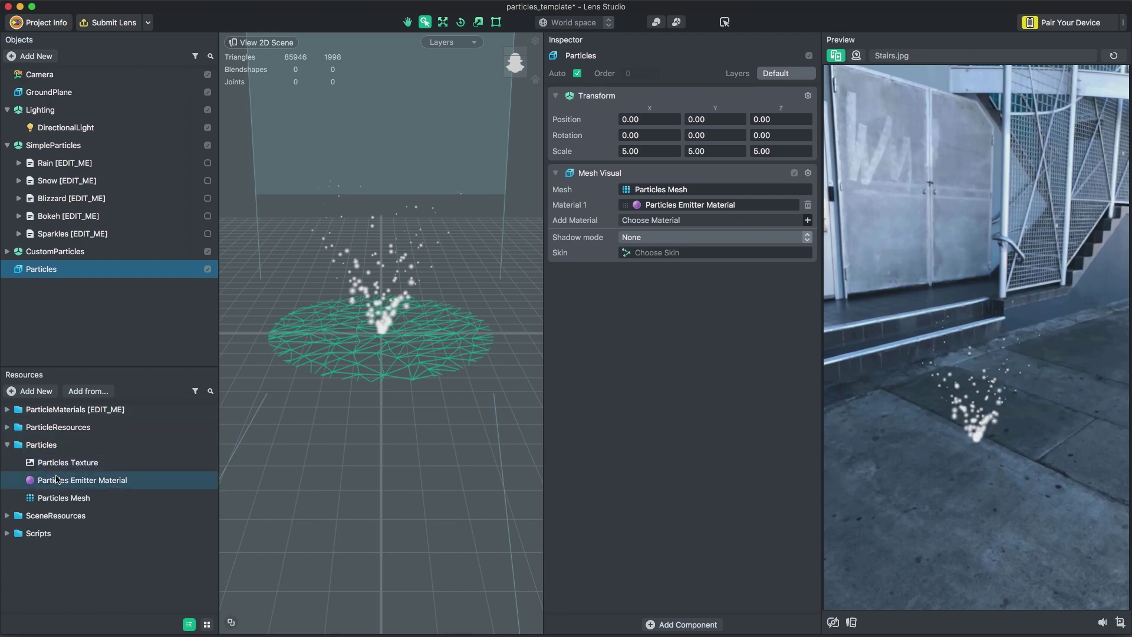
pyautogui.click(63, 481)
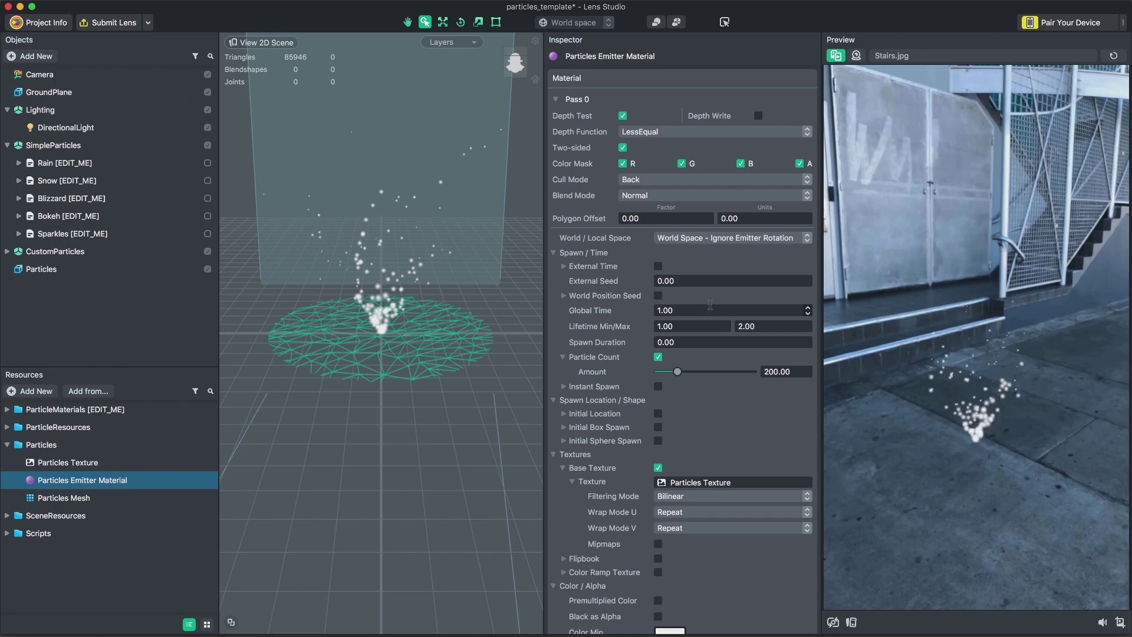
# - Try a Global Time of 2.00 on the Particles Emitter Material and return it to 1.00
pyautogui.click(702, 311)
pyautogui.press('Up')
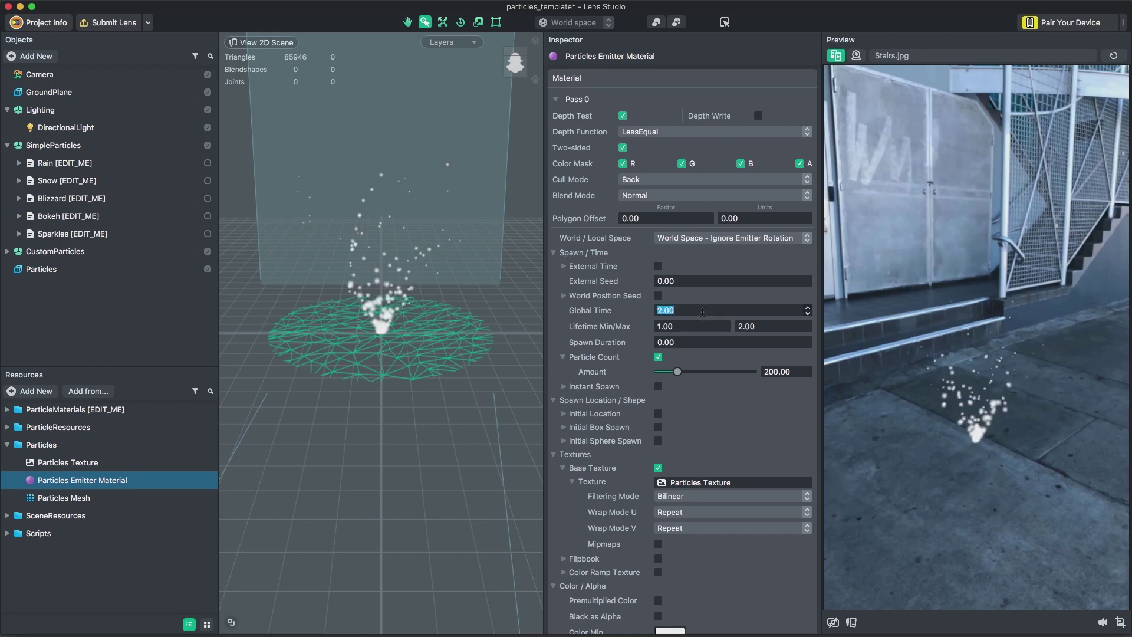
pyautogui.press('Down')
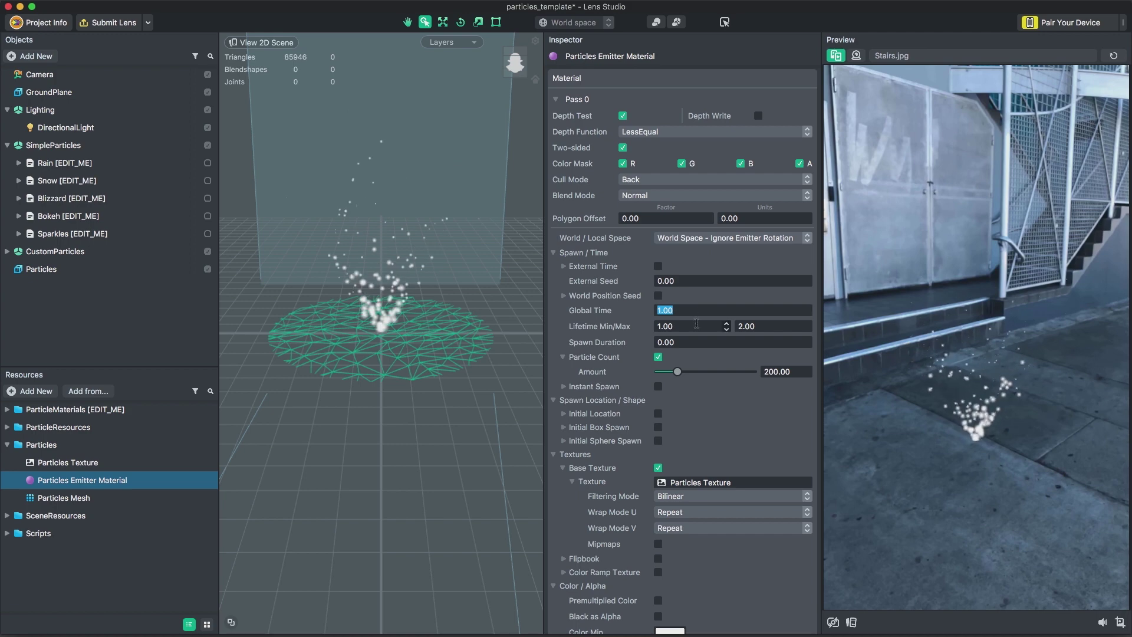
# - Try a minimum particle lifetime of 0.10, and finish with Lifetime Min/Max set to 5.00 and 7.00
pyautogui.click(696, 324)
pyautogui.write('0.10')
pyautogui.press('Tab')
pyautogui.write('0.')
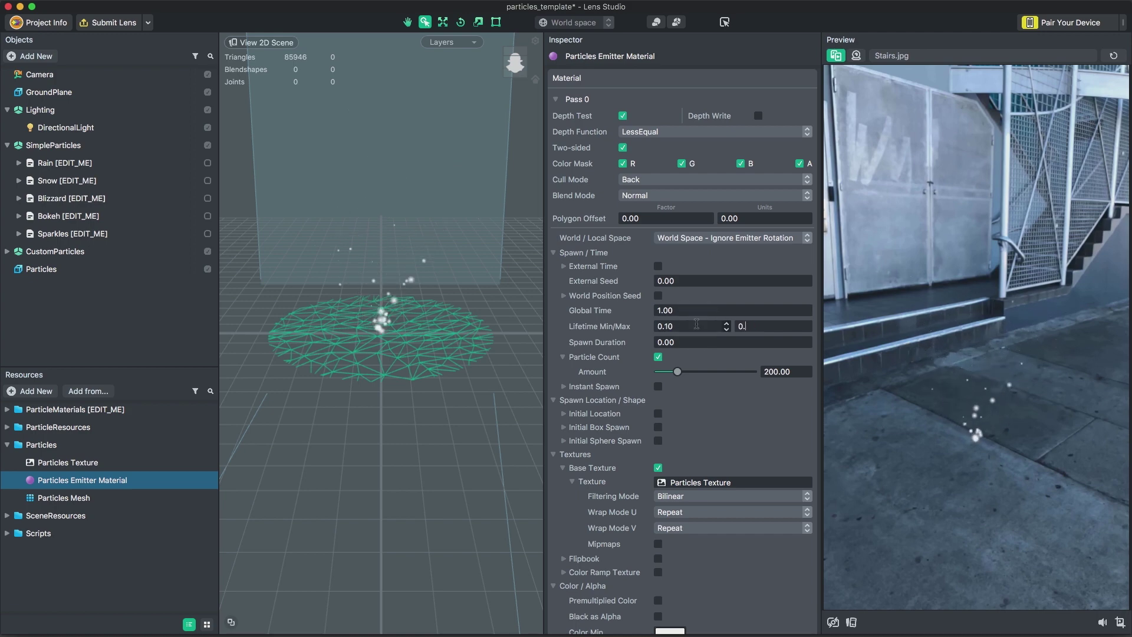
pyautogui.doubleClick(696, 323)
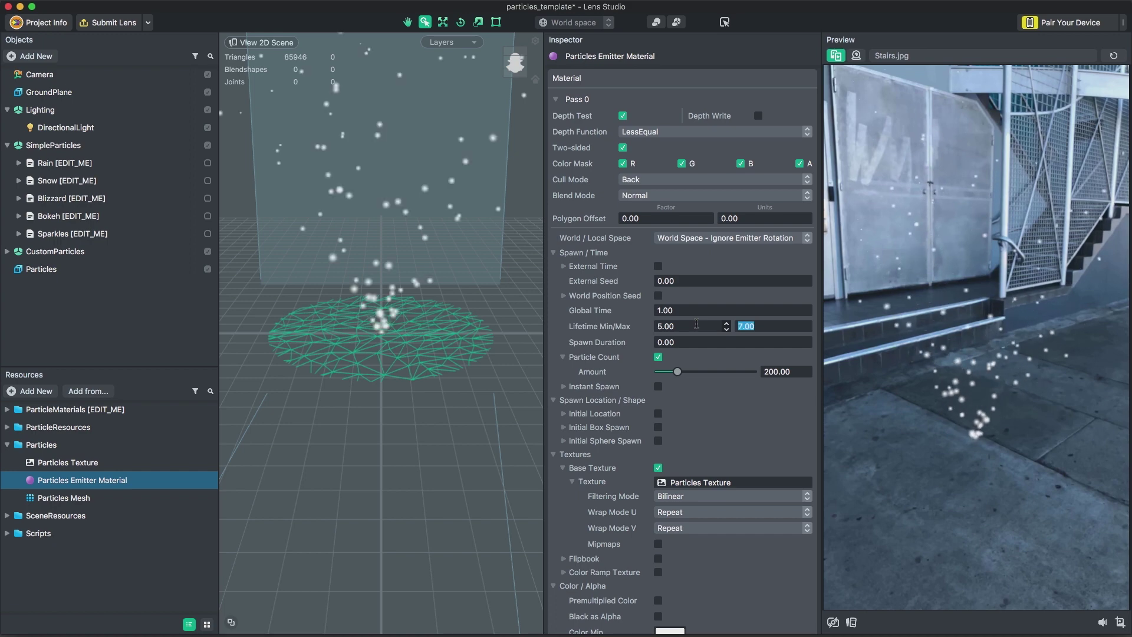
# - Raise the Particle Count amount to 824 and enable Initial Box Spawn with a spawn box of 60, 5 and 60
pyautogui.scroll(-3, 704, 364)
pyautogui.moveTo(679, 301); pyautogui.dragTo(736, 306)
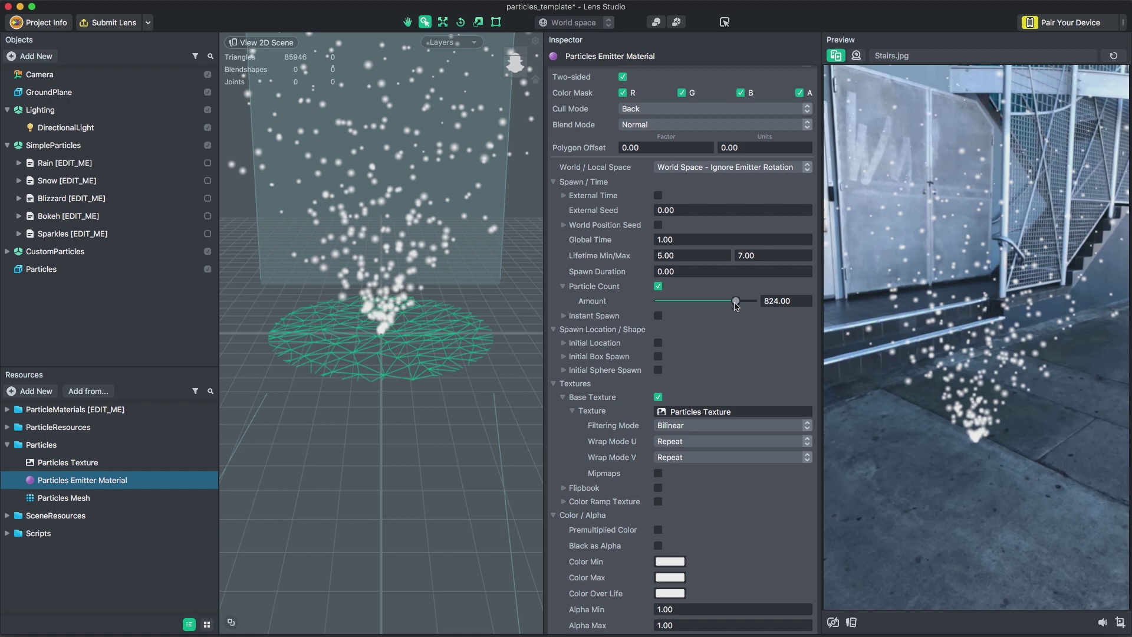
pyautogui.click(657, 356)
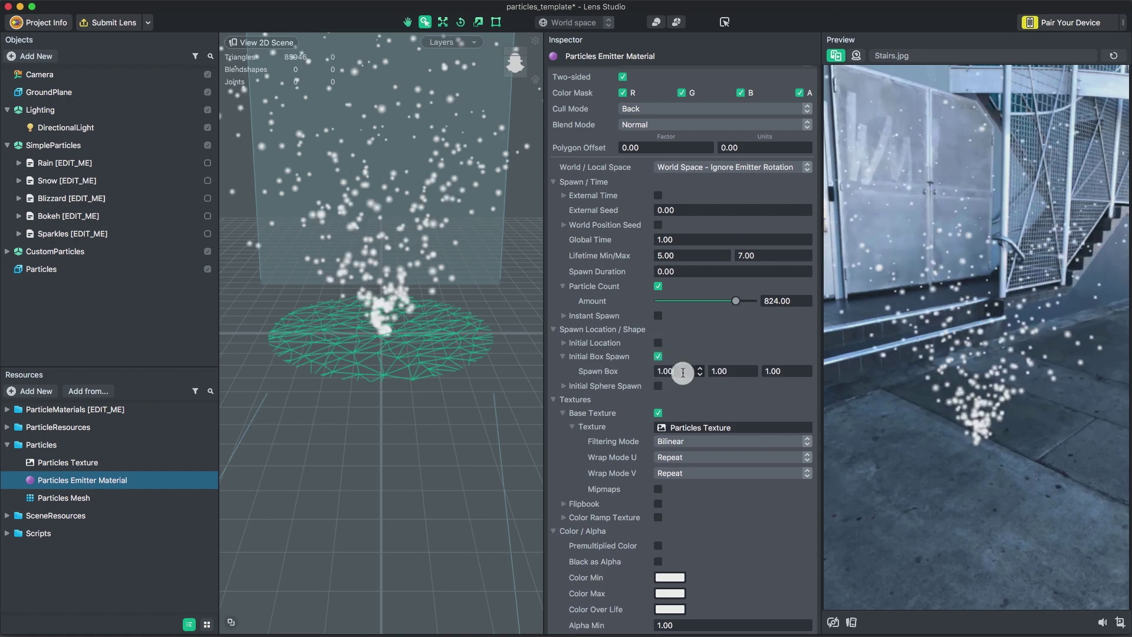
pyautogui.write('5')
pyautogui.press('Tab')
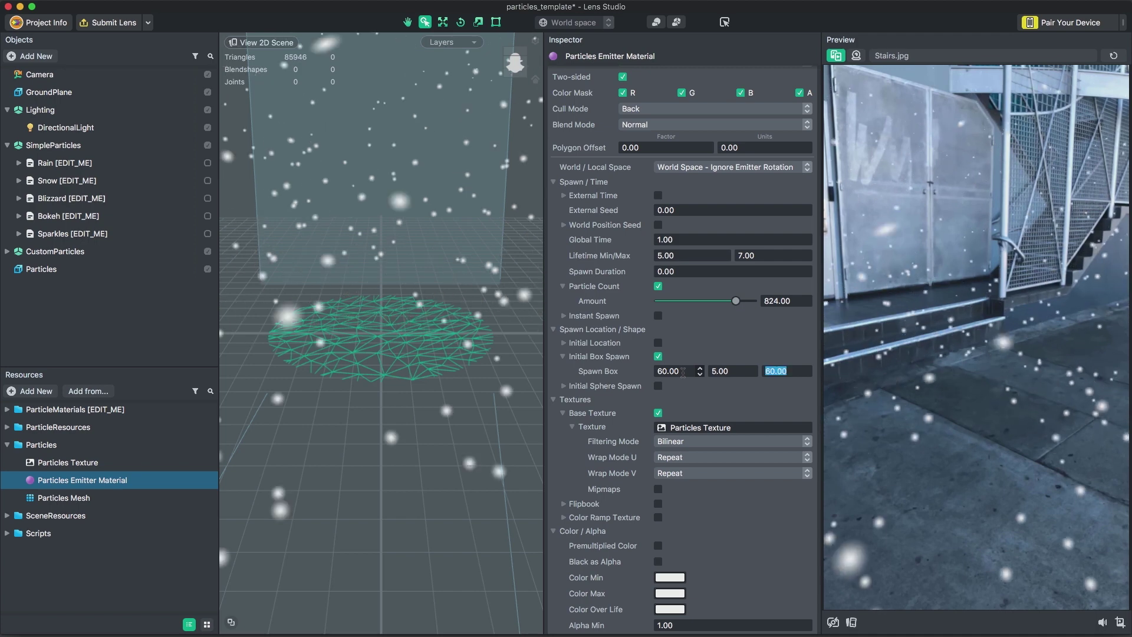
pyautogui.write('60')
pyautogui.press('Return')
# - Replace the emitter's base texture with fx_bubble_2x2 from the Textures folder in ParticleResources
pyautogui.scroll(-5, 684, 384)
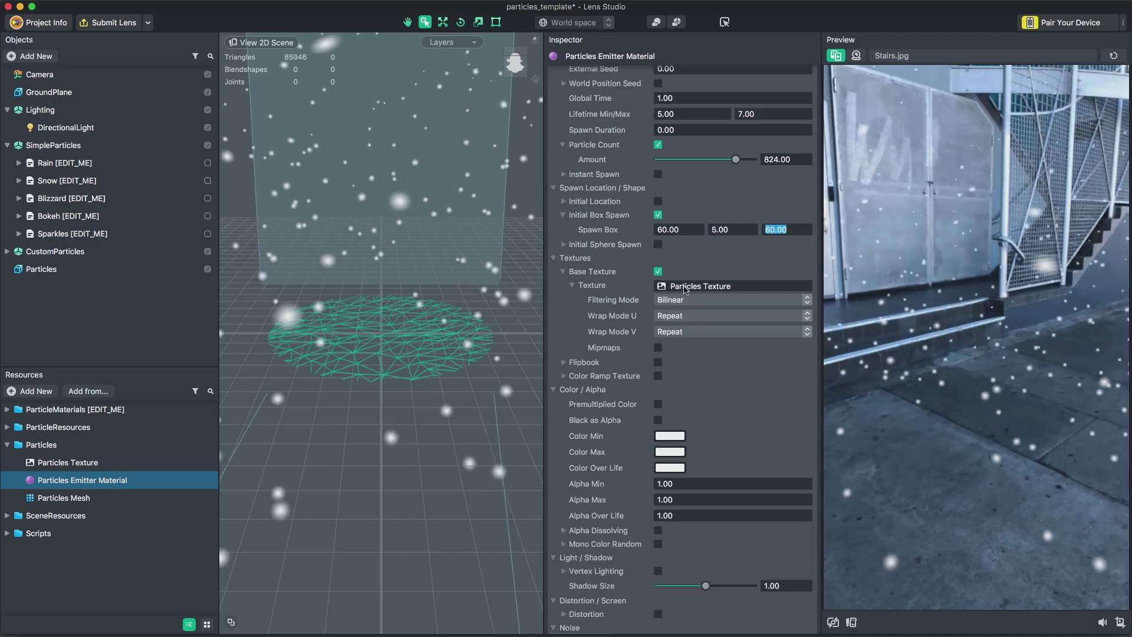
pyautogui.click(682, 287)
pyautogui.doubleClick(465, 229)
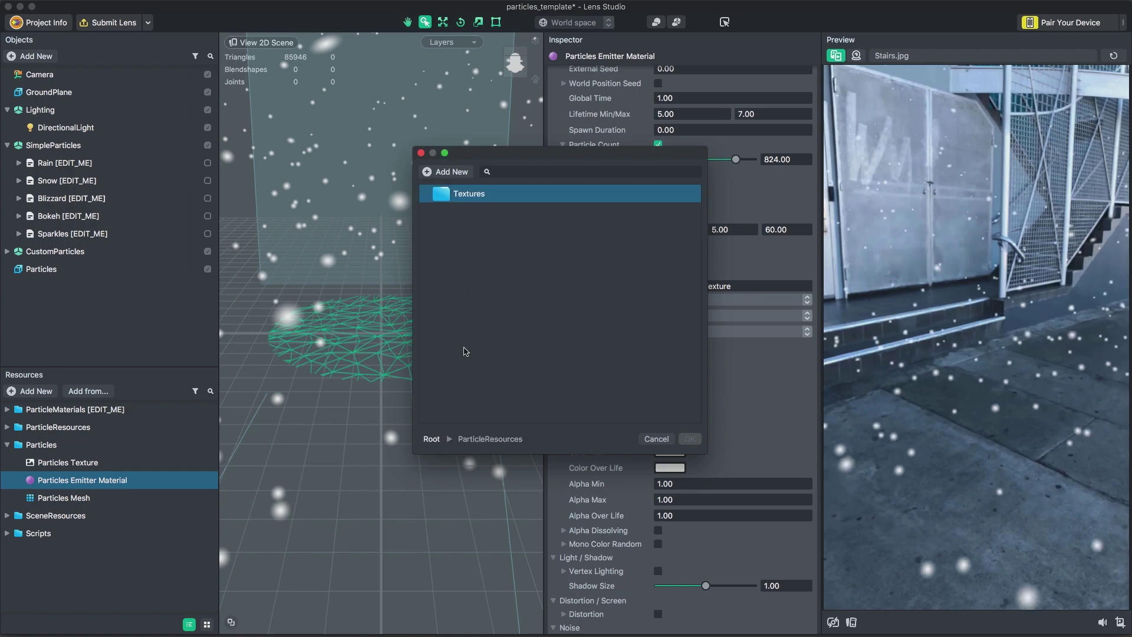
pyautogui.doubleClick(454, 194)
pyautogui.click(467, 388)
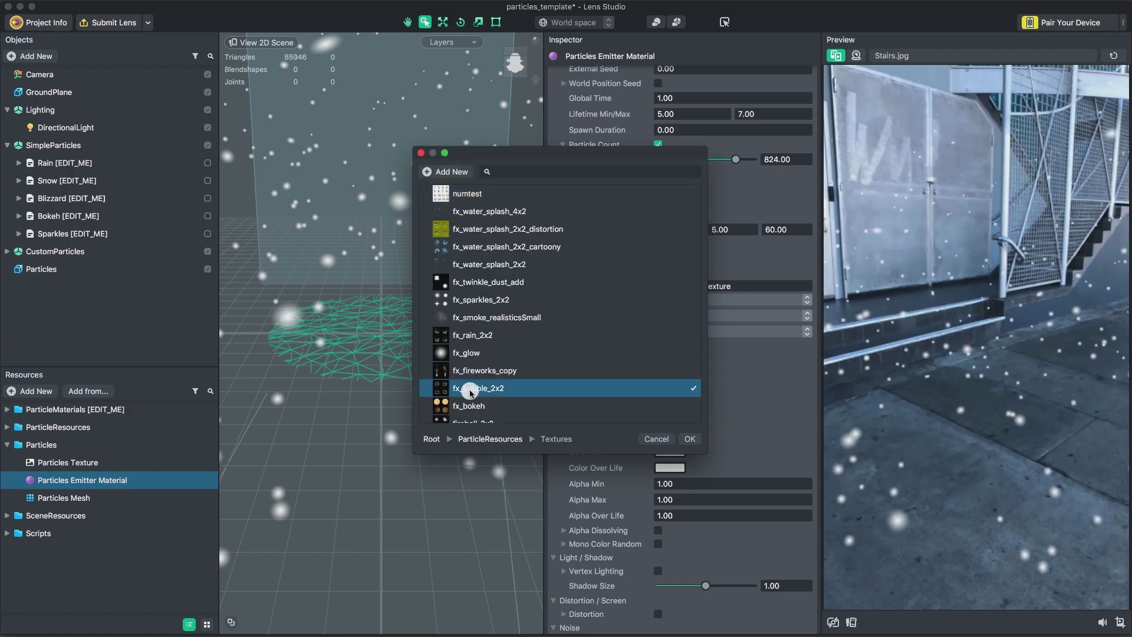
pyautogui.doubleClick(467, 388)
# - Change the emitter material's Blend Mode to Add
pyautogui.scroll(5, 698, 248)
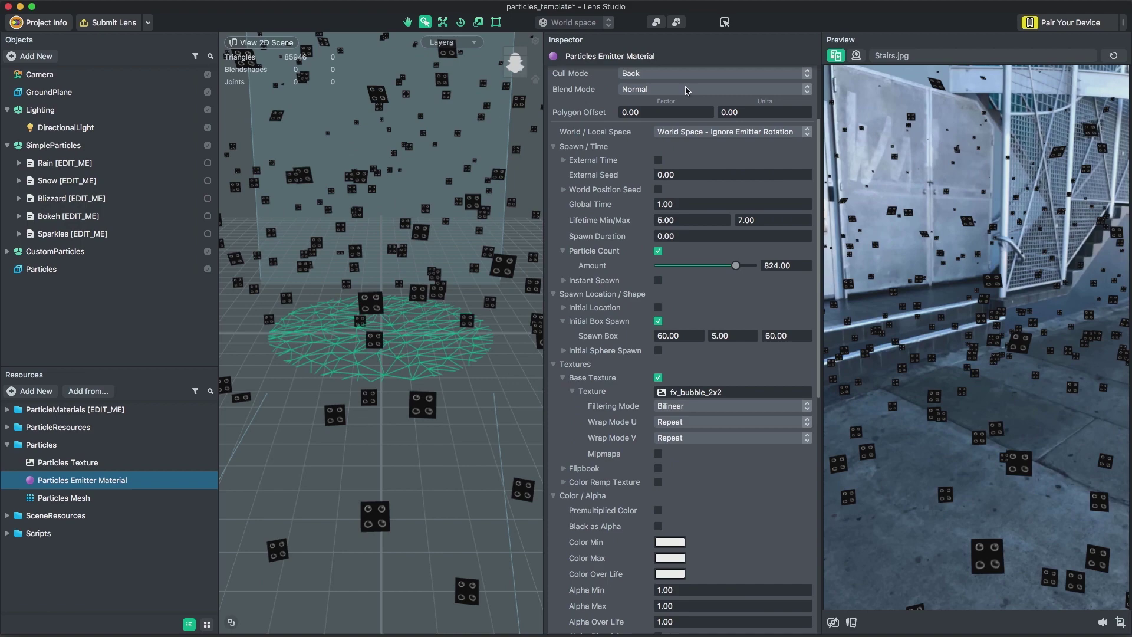
pyautogui.click(682, 89)
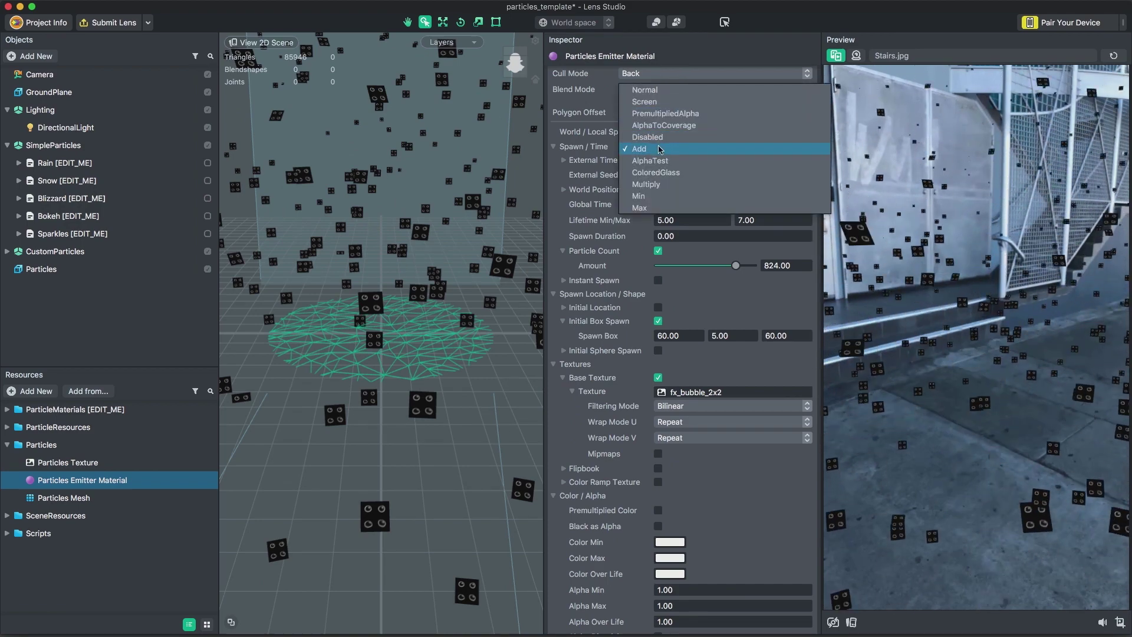
pyautogui.click(660, 148)
# - Enable Flipbook on the emitter material and set both Flipbook Numbers to 2.00
pyautogui.scroll(-8, 747, 369)
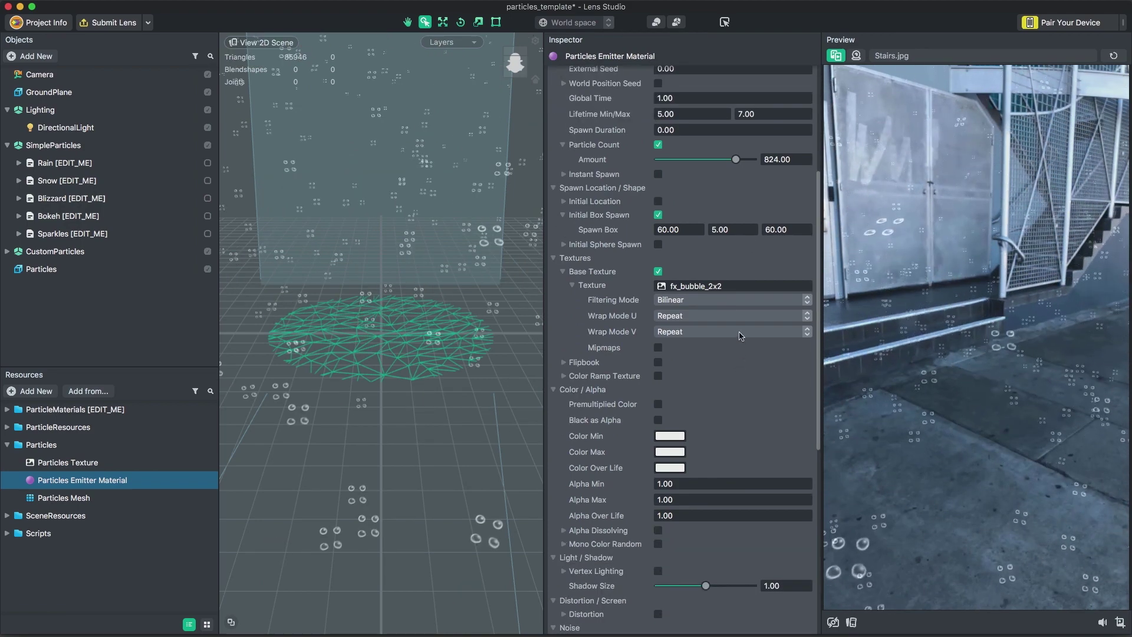
pyautogui.scroll(-3, 714, 300)
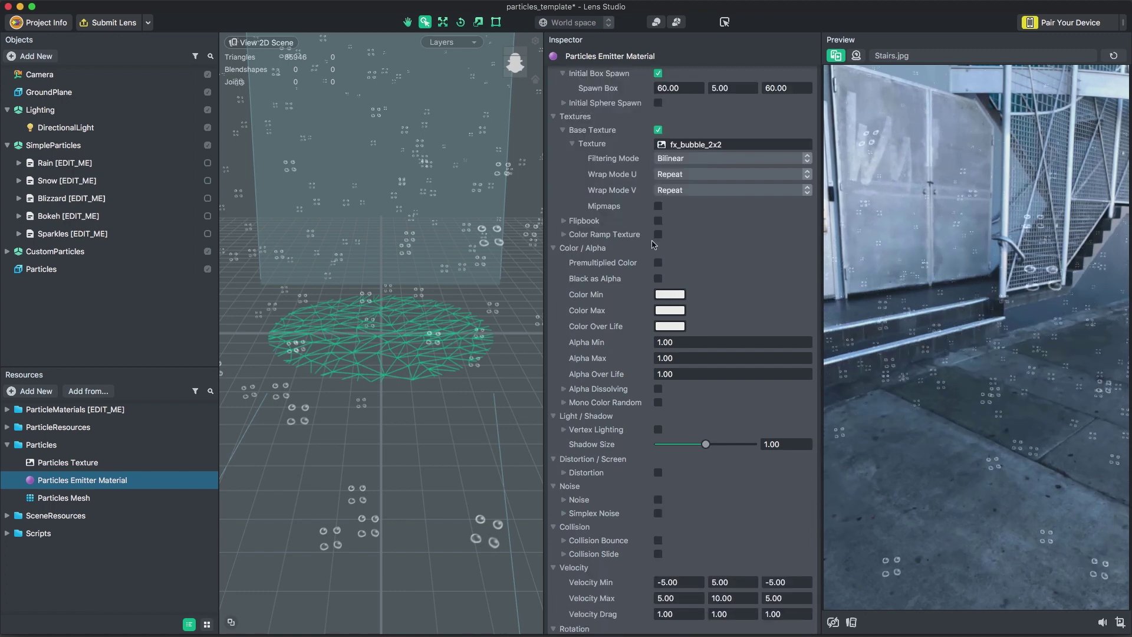
pyautogui.click(657, 222)
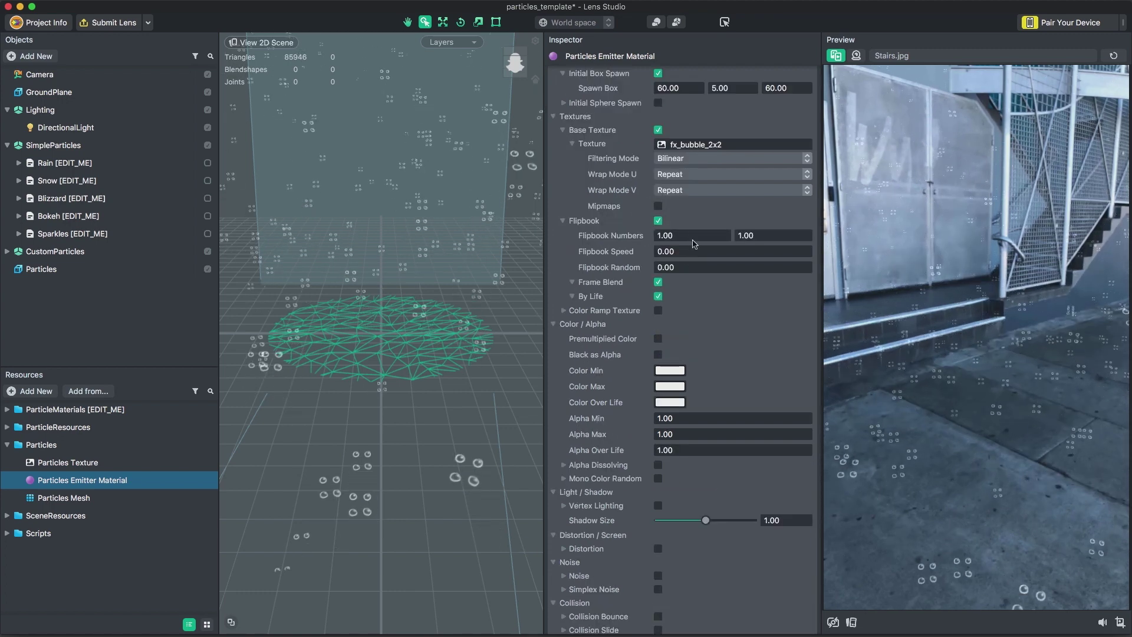
pyautogui.click(690, 235)
pyautogui.write('2')
pyautogui.press('Tab')
pyautogui.write('2')
pyautogui.press('Return')
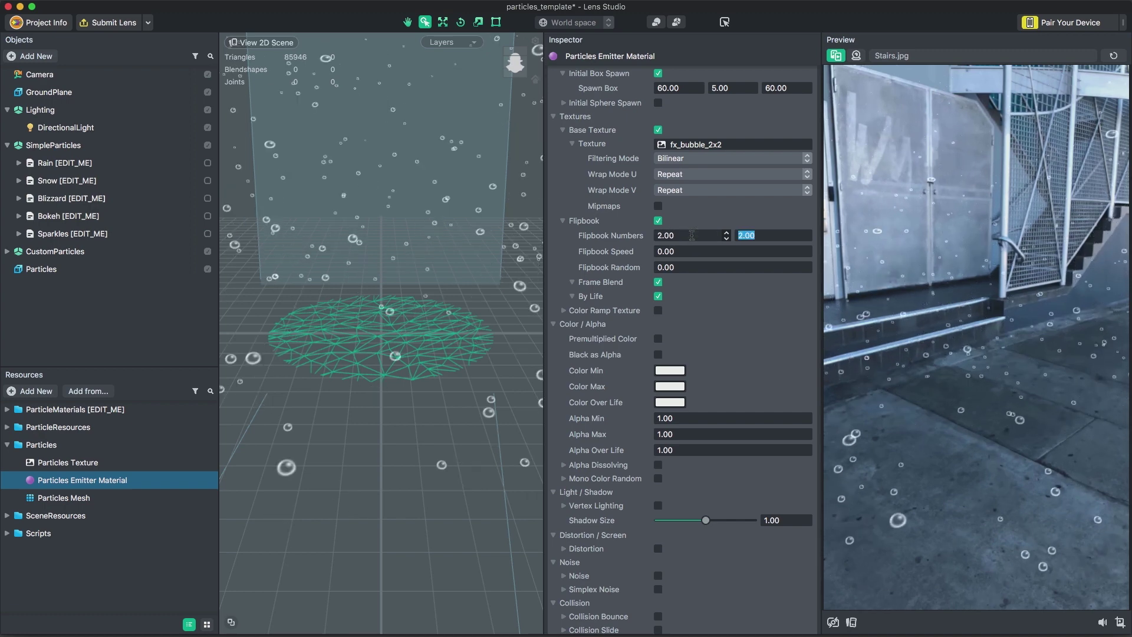
# - Set the Flipbook Random value to 4.00
pyautogui.hotkey('ctrl', 'a')
pyautogui.write('4')
pyautogui.press('Return')
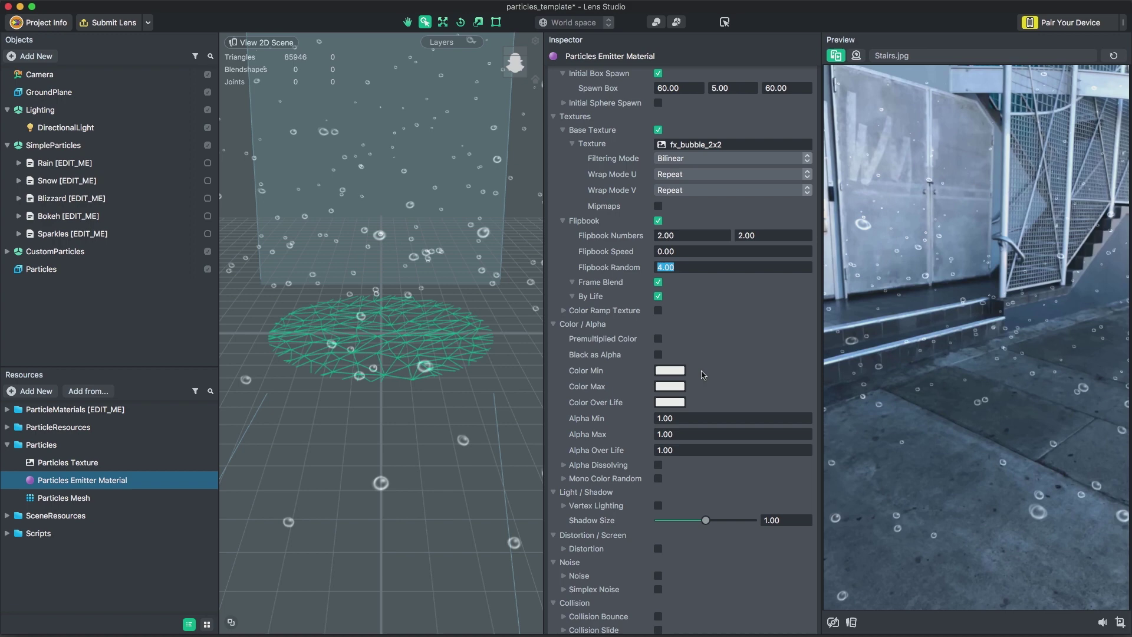
# - Set the particles' Color Min to cyan and Color Max to magenta
pyautogui.click(669, 370)
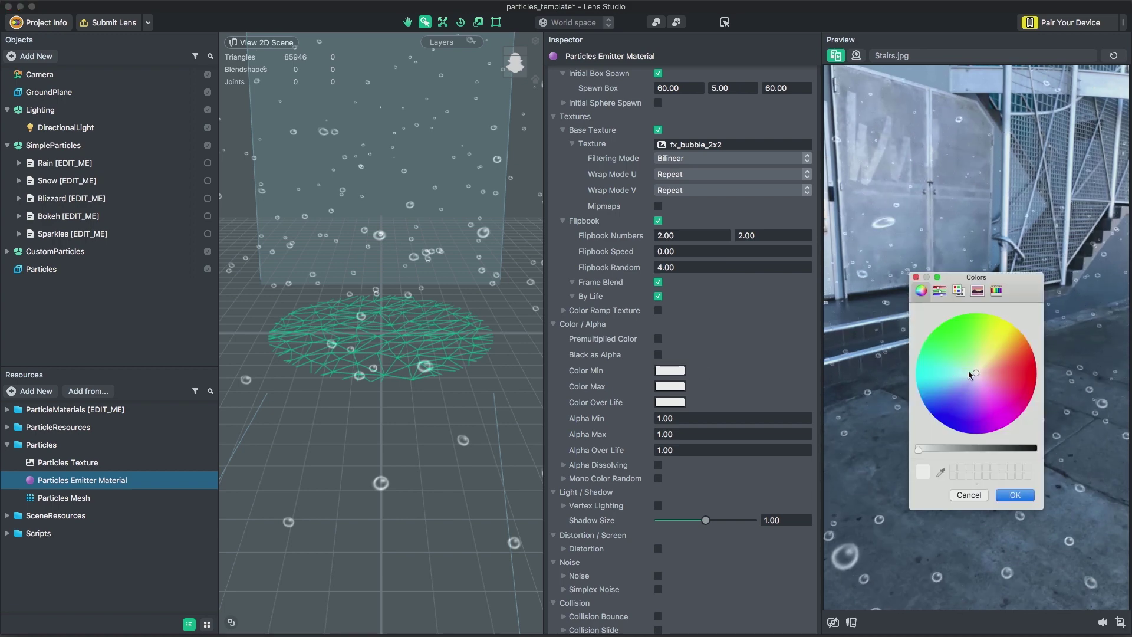
pyautogui.click(930, 373)
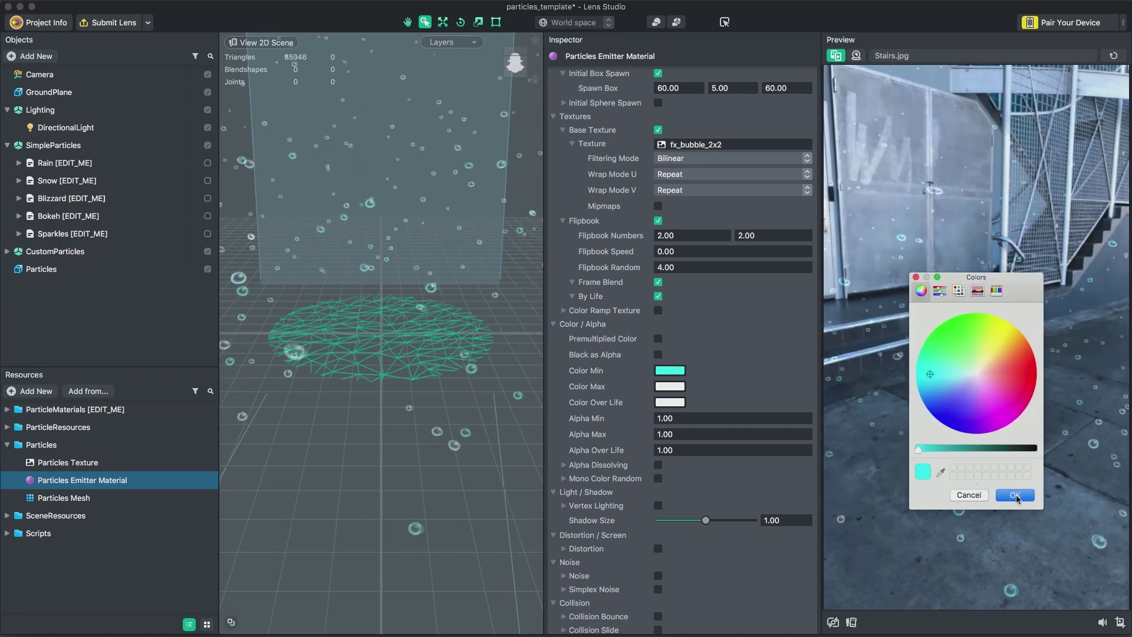
pyautogui.click(1014, 495)
pyautogui.click(670, 386)
pyautogui.click(1009, 419)
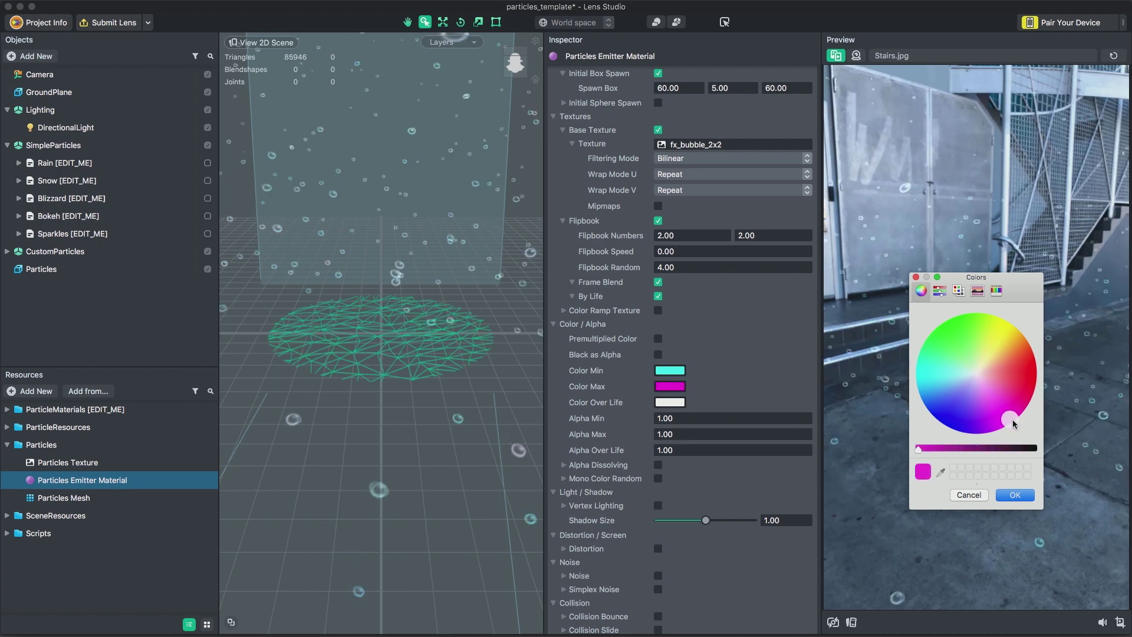
pyautogui.click(1009, 495)
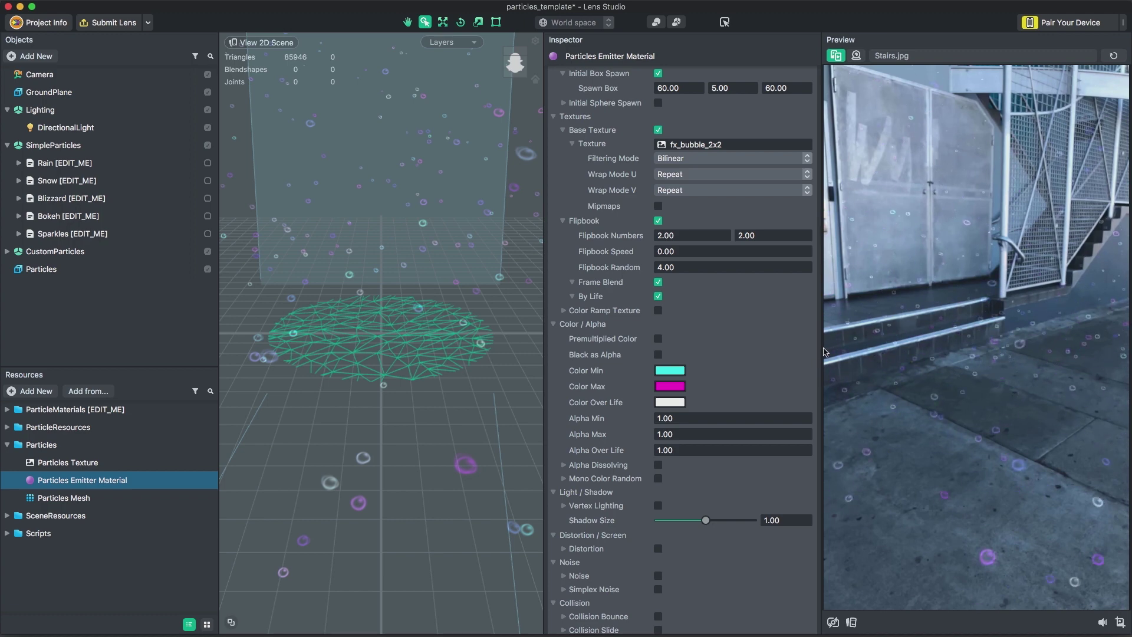
# - Enable Noise on the emitter material and set the Noise Scale to 3 on X and Z
pyautogui.scroll(-3, 724, 328)
pyautogui.scroll(-5, 723, 329)
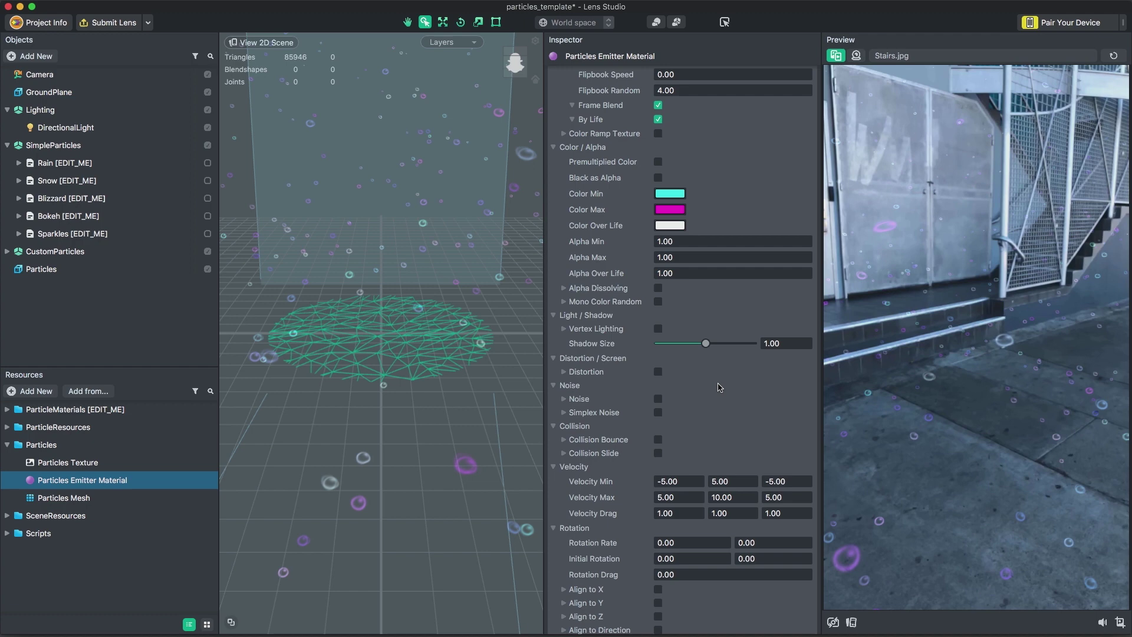
pyautogui.scroll(-3, 677, 334)
pyautogui.click(658, 329)
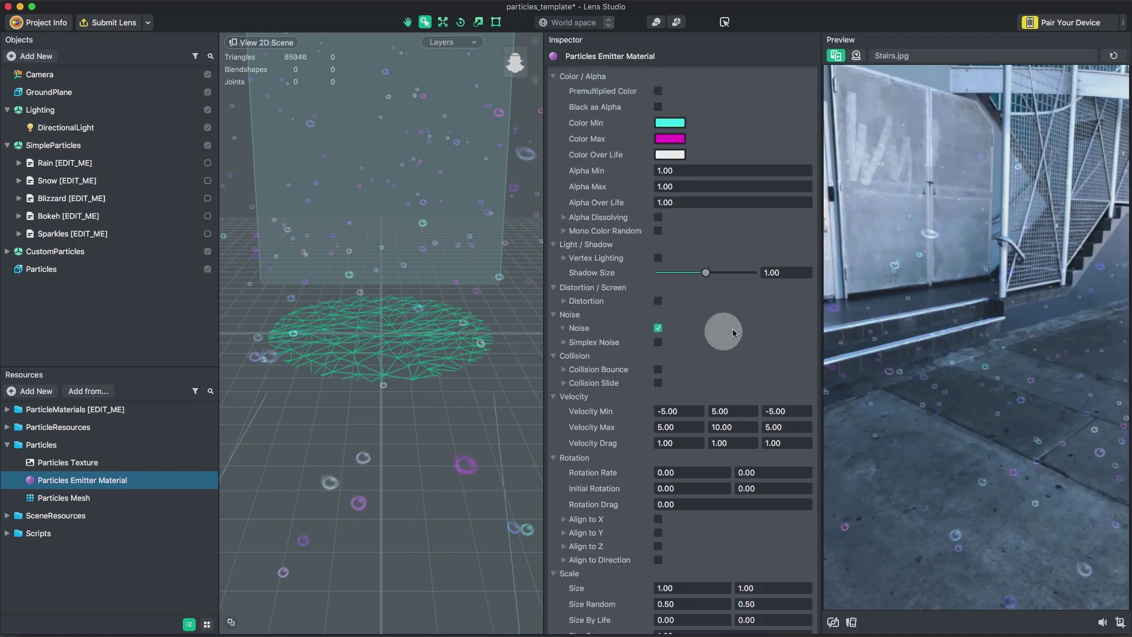
pyautogui.click(686, 341)
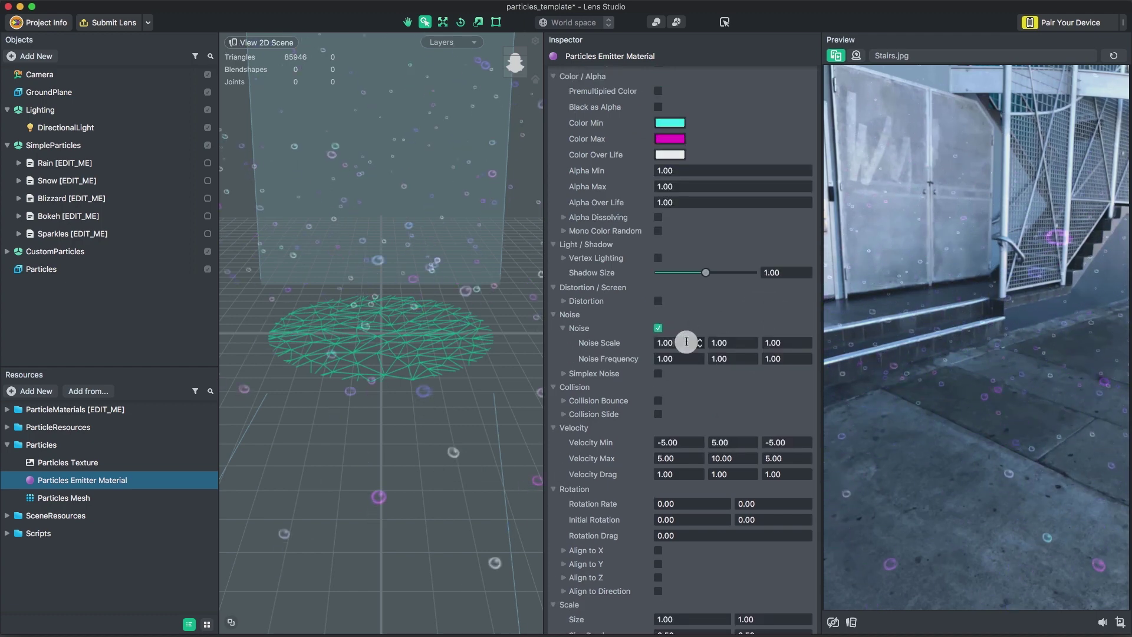
pyautogui.click(686, 341)
pyautogui.write('3')
pyautogui.press('Tab')
pyautogui.press('Tab')
pyautogui.write('3')
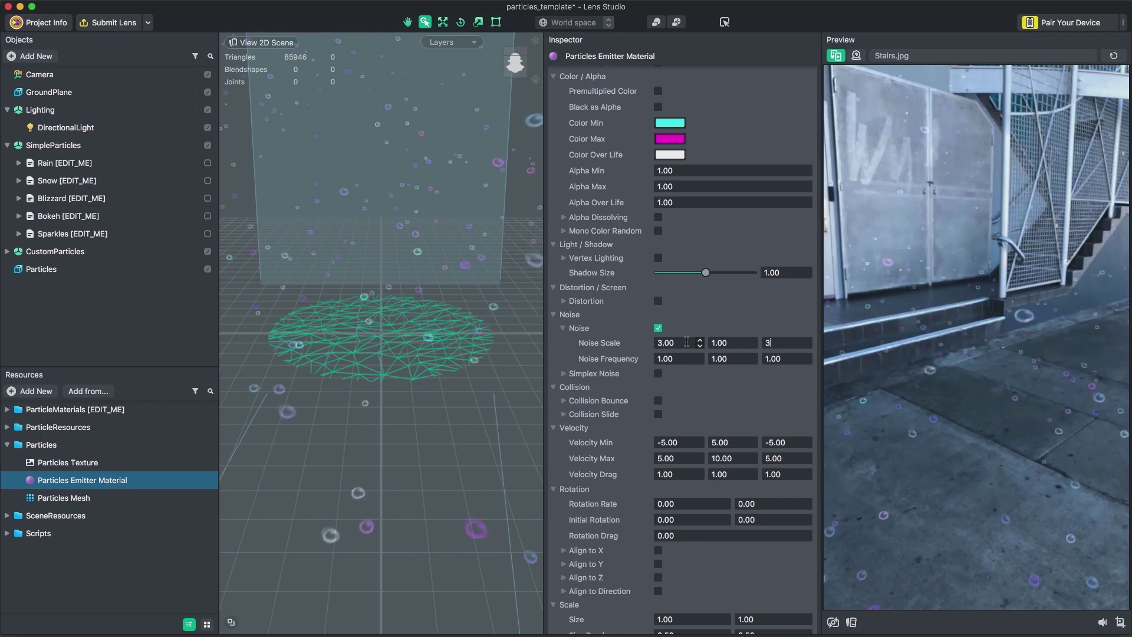
# - Set the Noise Frequency to 4 on X, Y and Z
pyautogui.press('Tab')
pyautogui.write('4')
pyautogui.press('Tab')
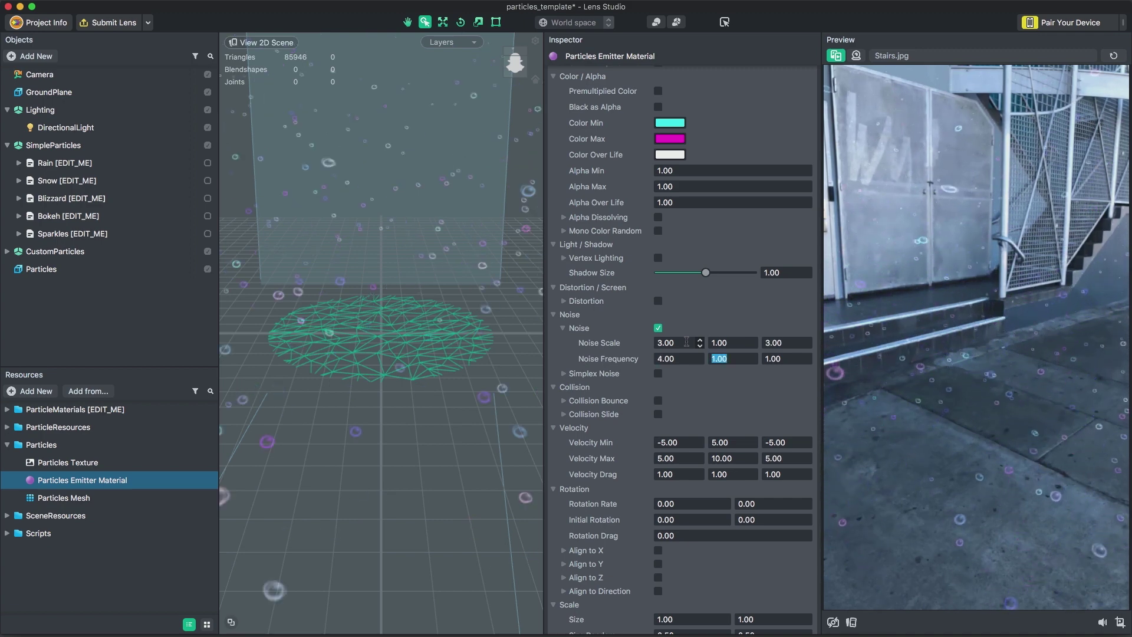
pyautogui.write('4')
pyautogui.press('Tab')
pyautogui.write('4')
pyautogui.press('Return')
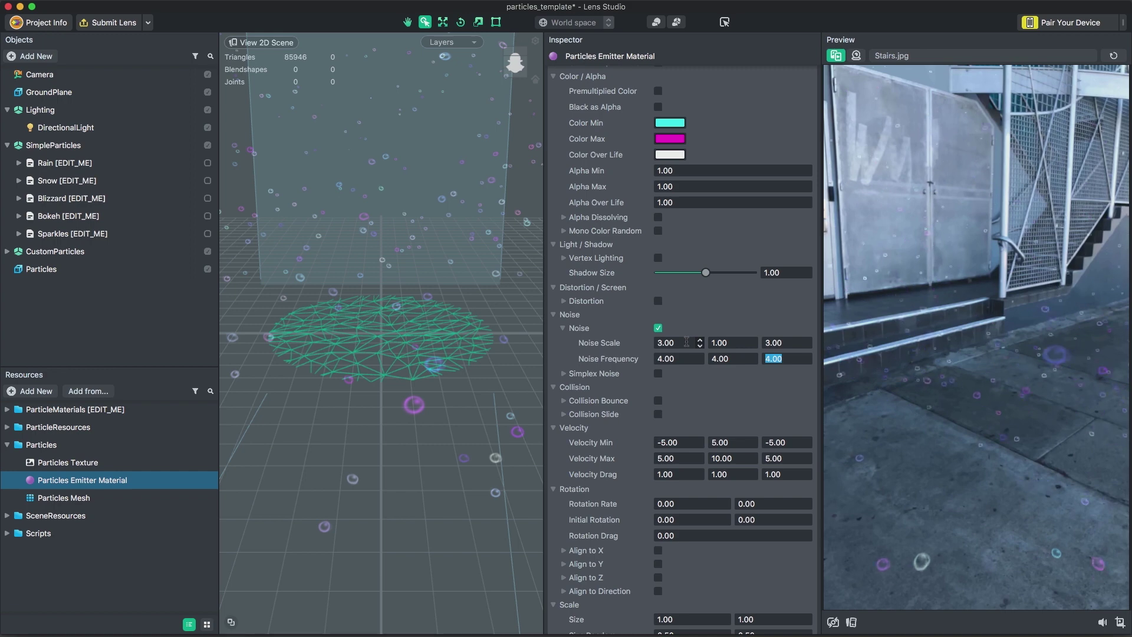
# - Set the Y component of both Velocity Min and Velocity Max to 0
pyautogui.scroll(-3, 695, 404)
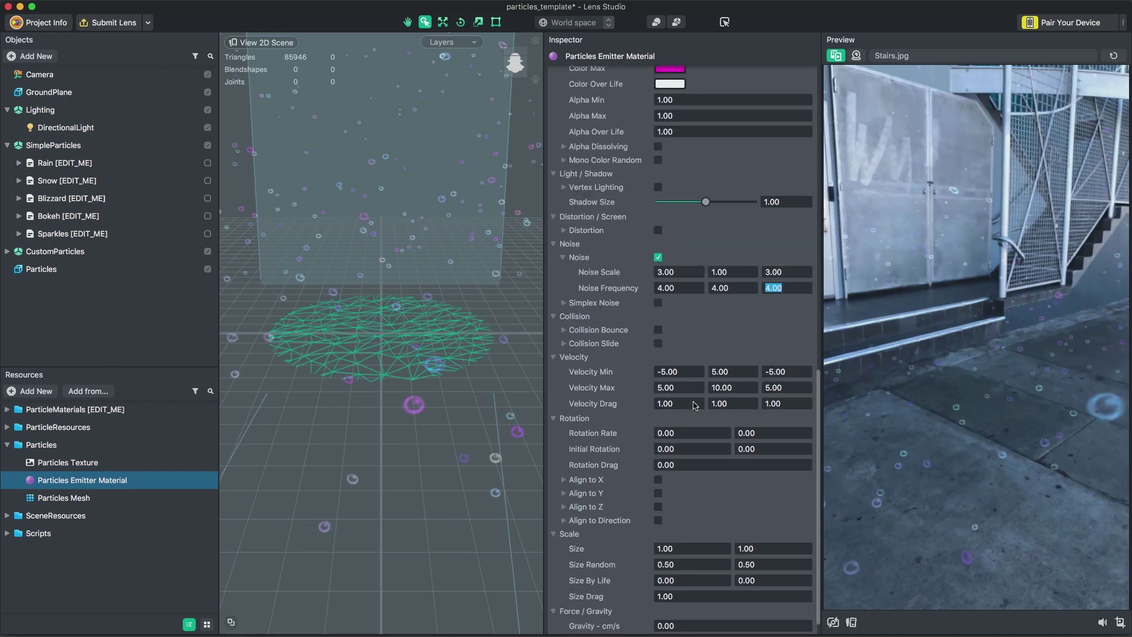
pyautogui.click(678, 371)
pyautogui.press('Tab')
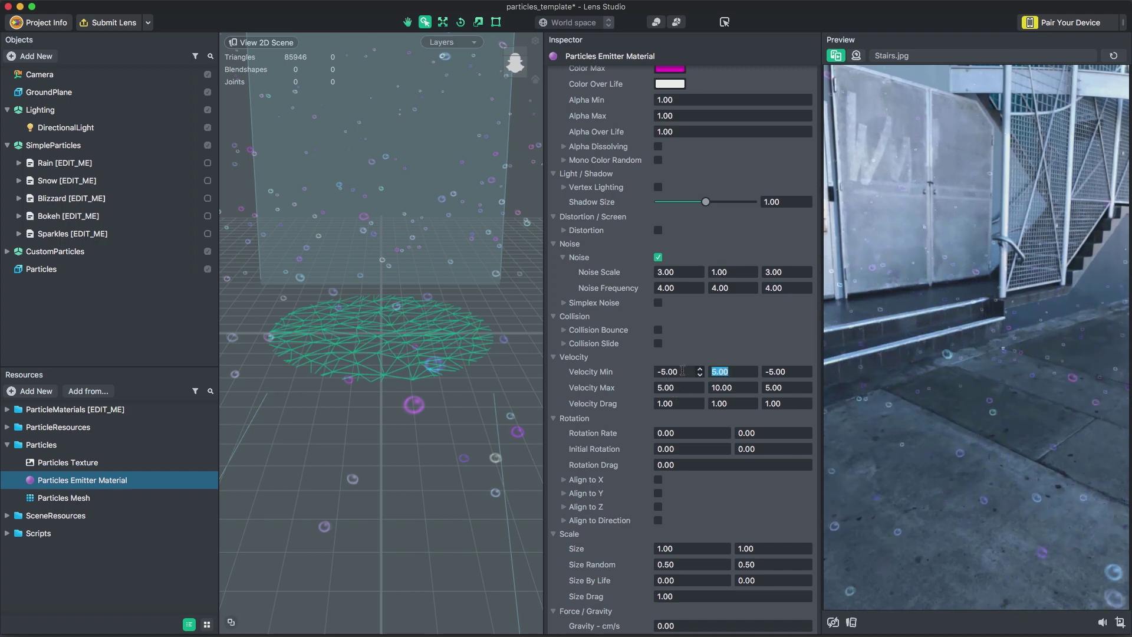
pyautogui.write('0')
pyautogui.press('Tab')
pyautogui.press('Tab')
pyautogui.press('Tab')
pyautogui.write('0')
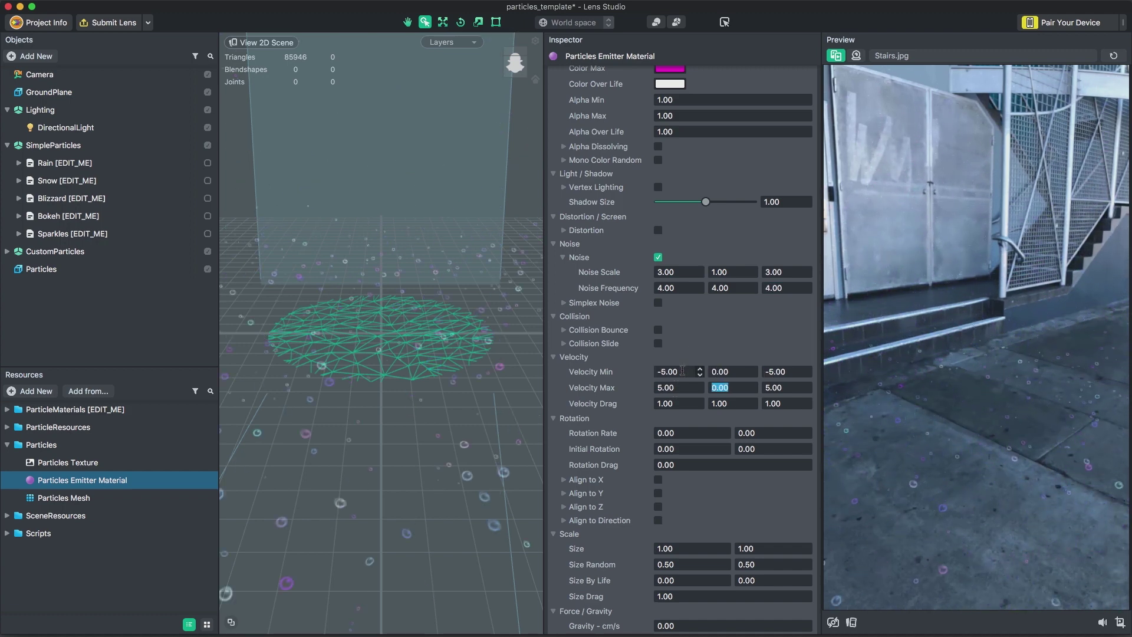
pyautogui.press('Return')
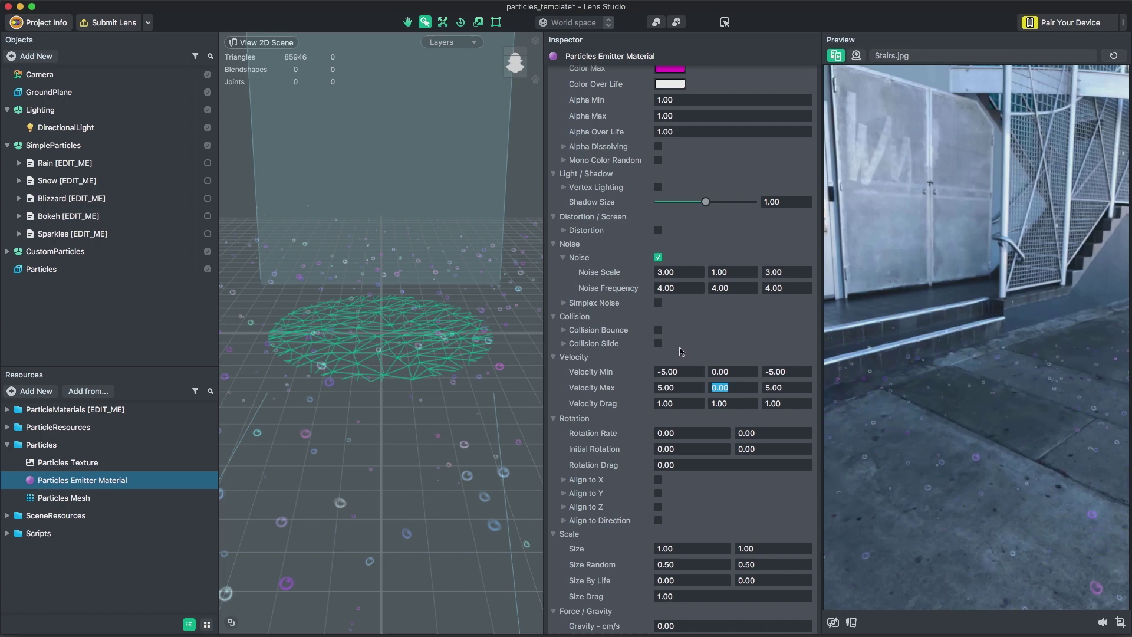
# - Try a maximum Rotation Rate of 360 and return it to 0
pyautogui.scroll(-1, 681, 351)
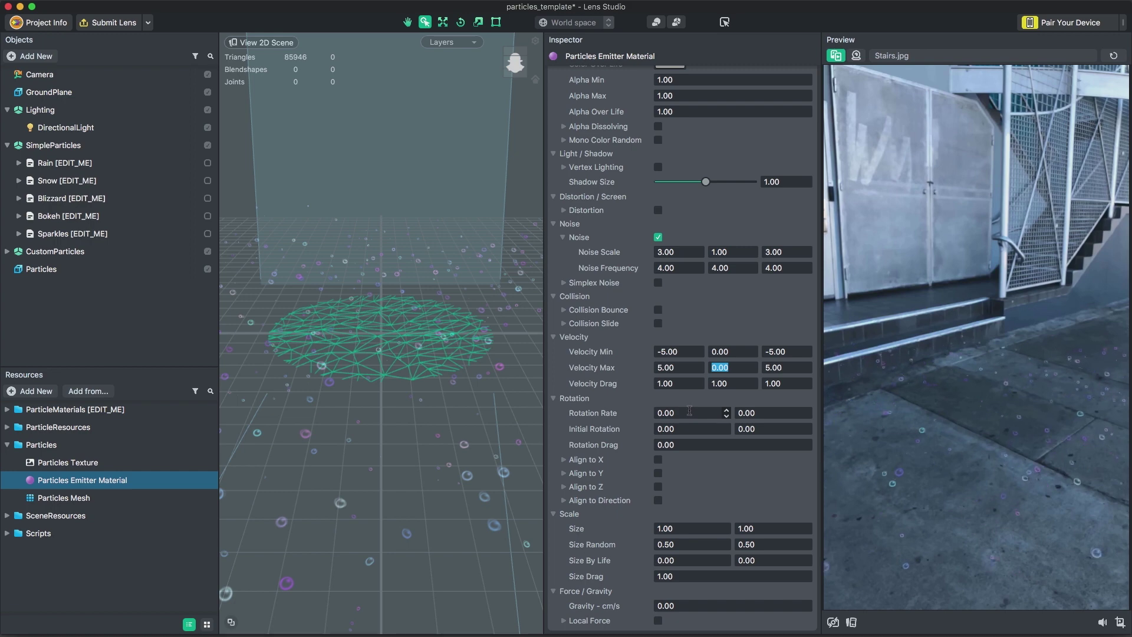
pyautogui.doubleClick(772, 411)
pyautogui.write('360')
pyautogui.press('Return')
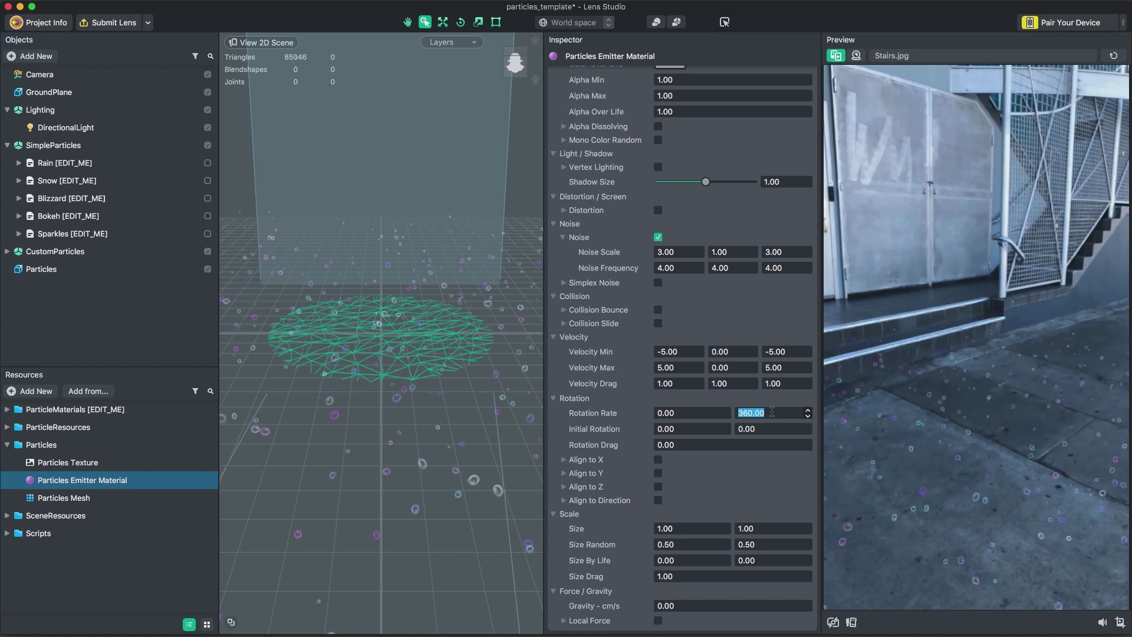
pyautogui.write('0')
pyautogui.press('Return')
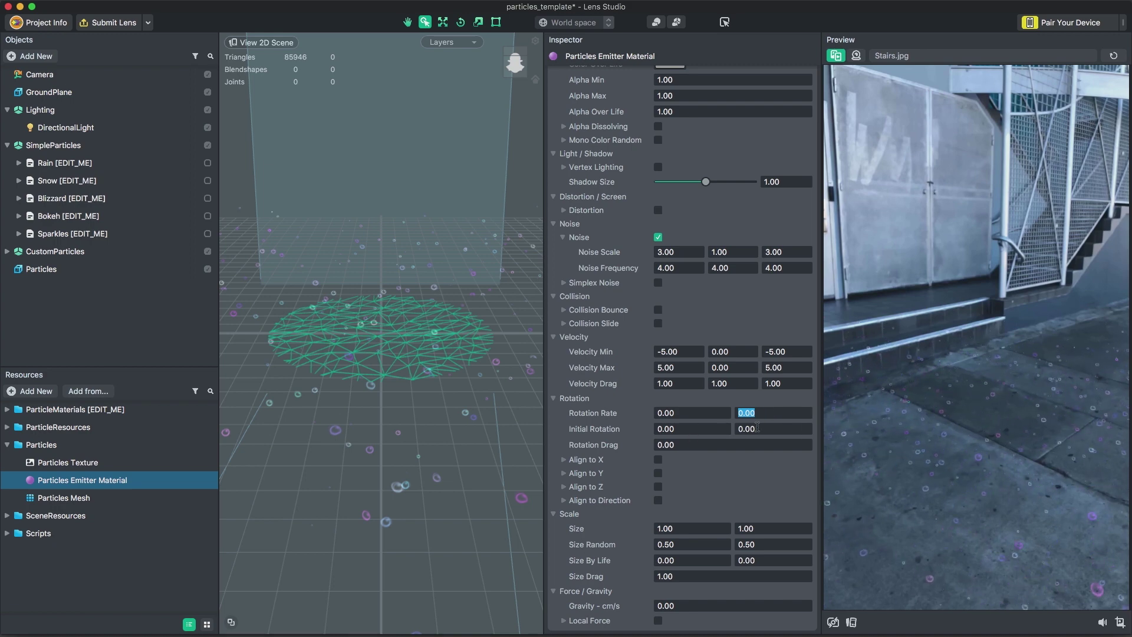
# - Try a maximum Initial Rotation of 360 and return it to 0
pyautogui.click(756, 429)
pyautogui.write('360')
pyautogui.press('Return')
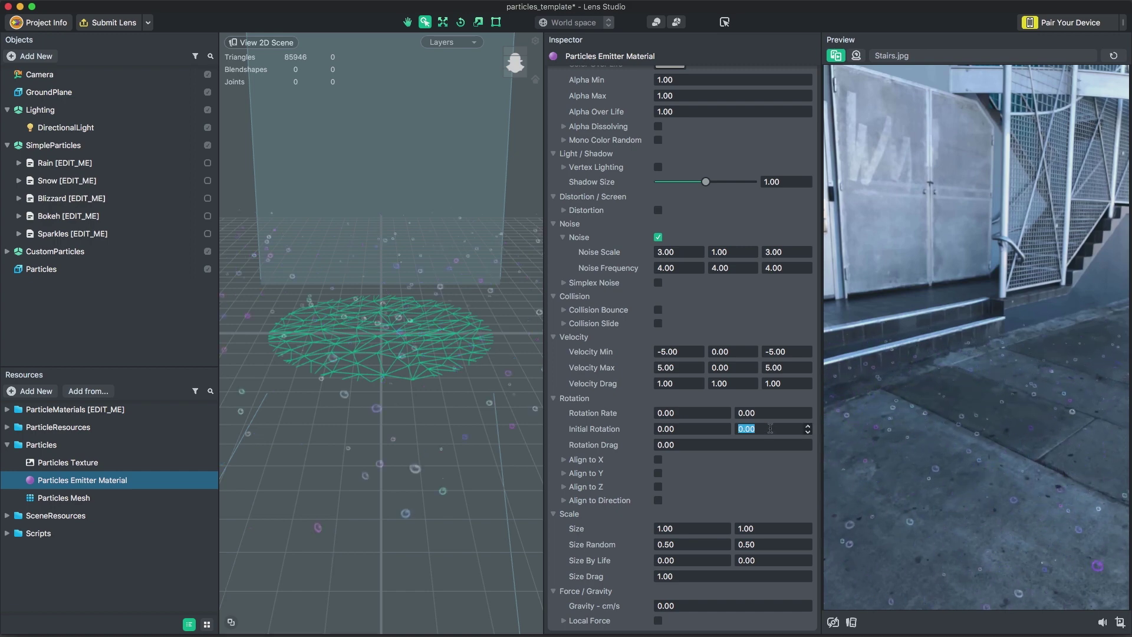
# - Try aligning the particles to X and Y, switch both alignments off, and enable Align to Z instead
pyautogui.click(658, 459)
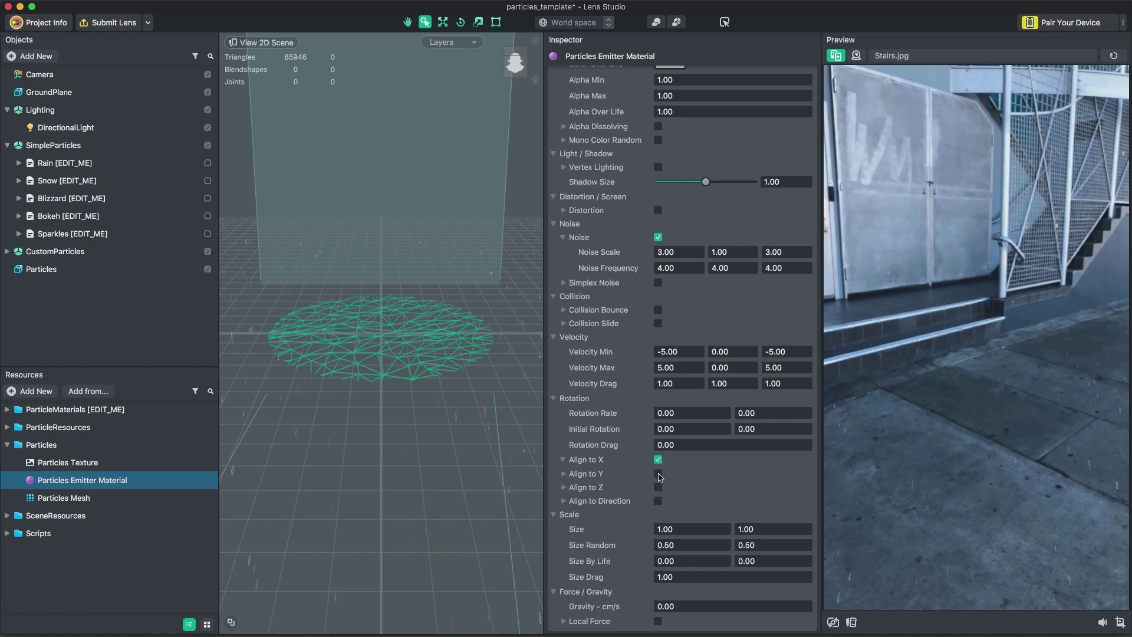
pyautogui.click(659, 474)
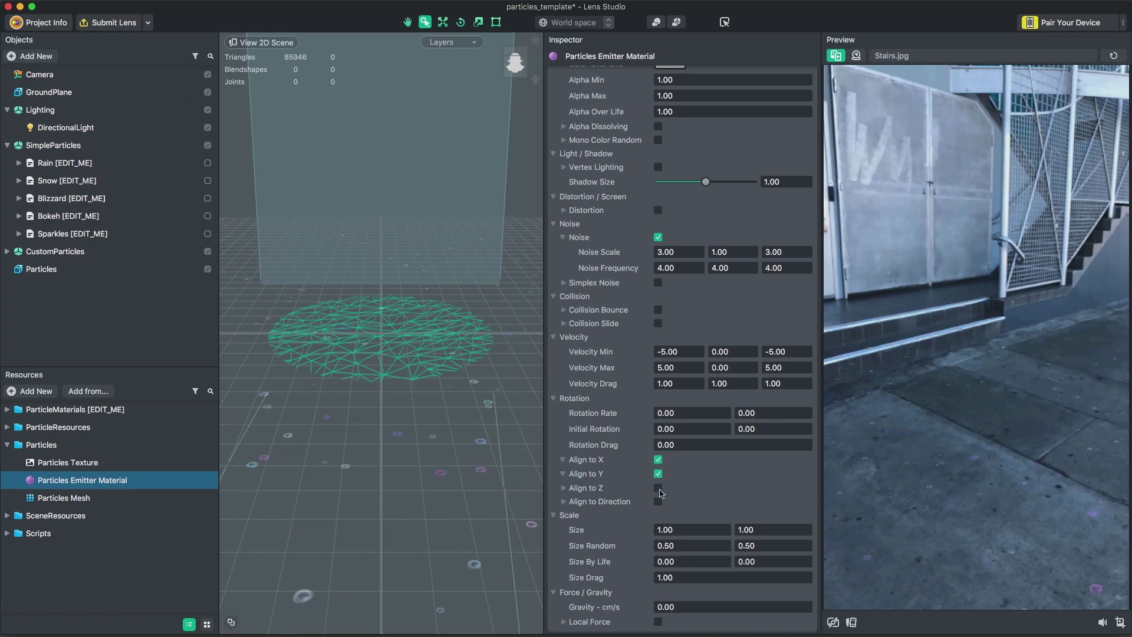
pyautogui.click(658, 460)
pyautogui.click(659, 473)
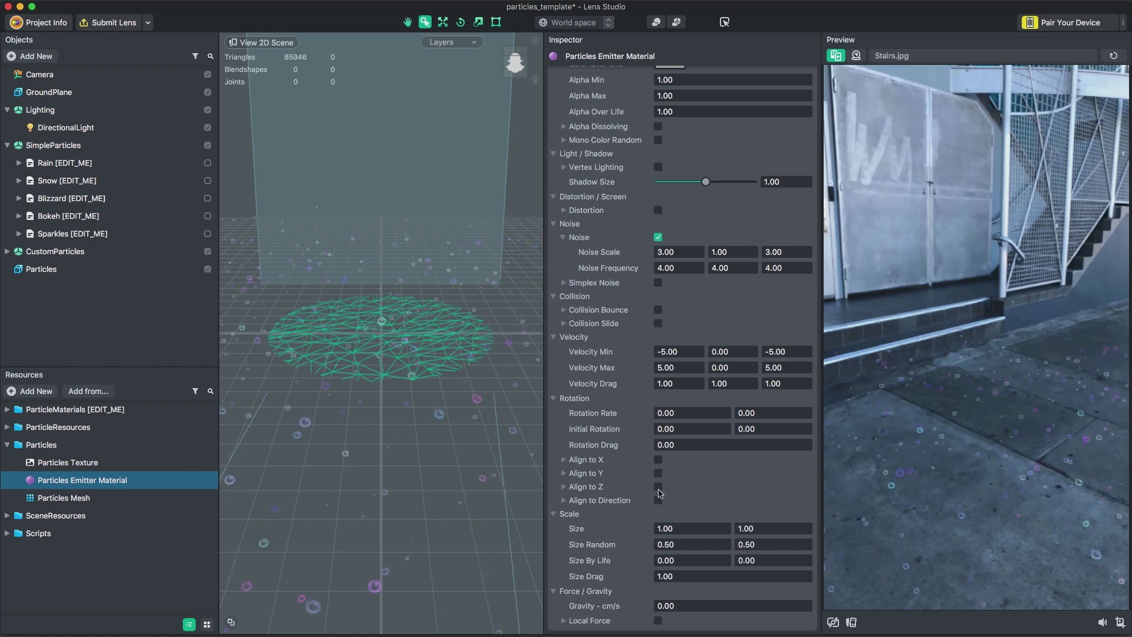
pyautogui.click(658, 487)
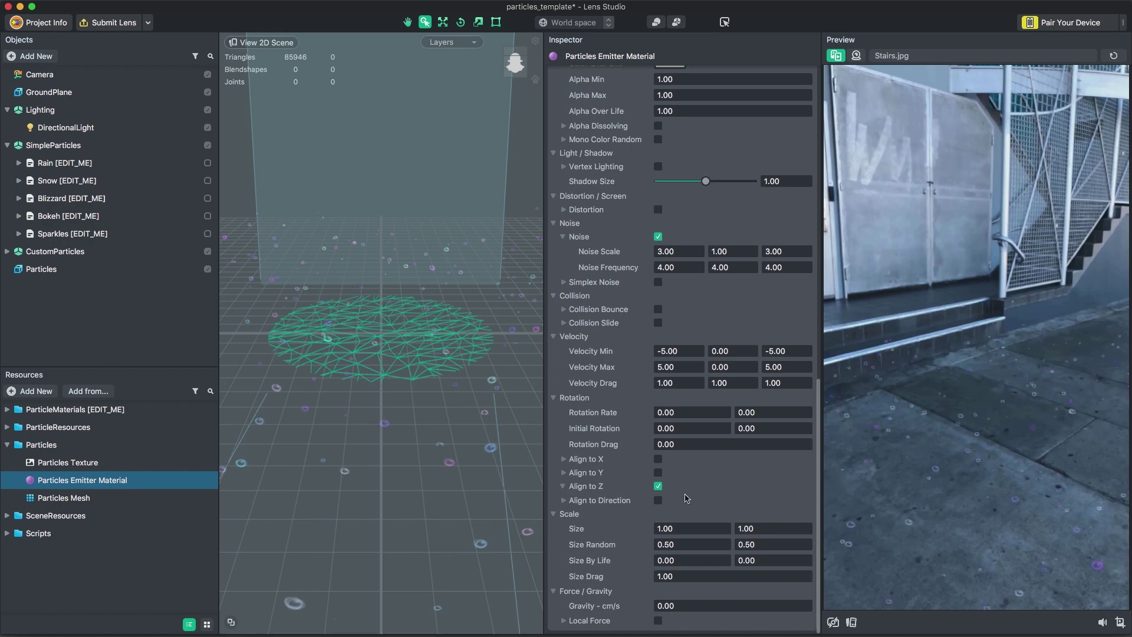
# - Set both Size values in the emitter material's Scale settings to 3
pyautogui.click(689, 528)
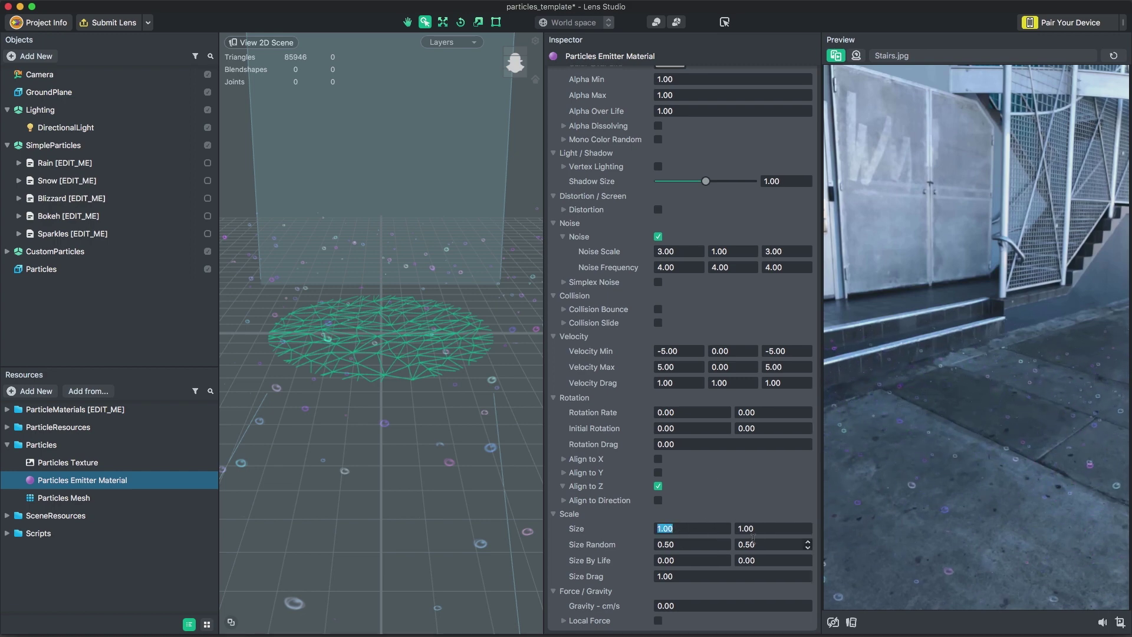
pyautogui.write('3')
pyautogui.press('Tab')
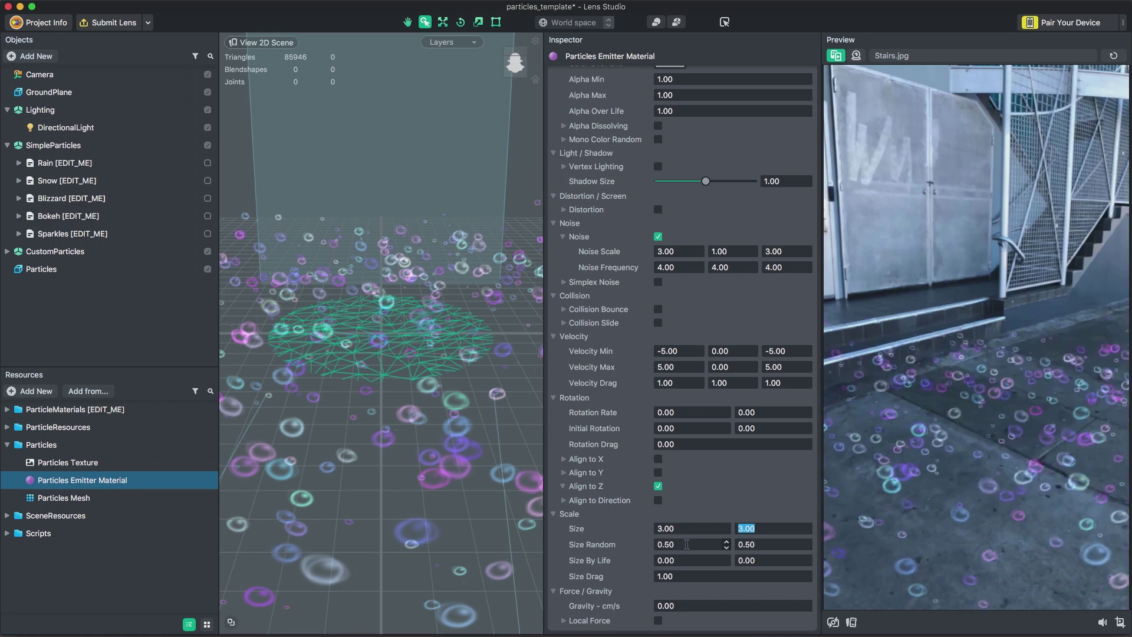
# - Set both Size Random values to 1
pyautogui.press('BackSpace')
pyautogui.press('BackSpace')
pyautogui.press('BackSpace')
pyautogui.press('BackSpace')
pyautogui.write('1')
pyautogui.press('Tab')
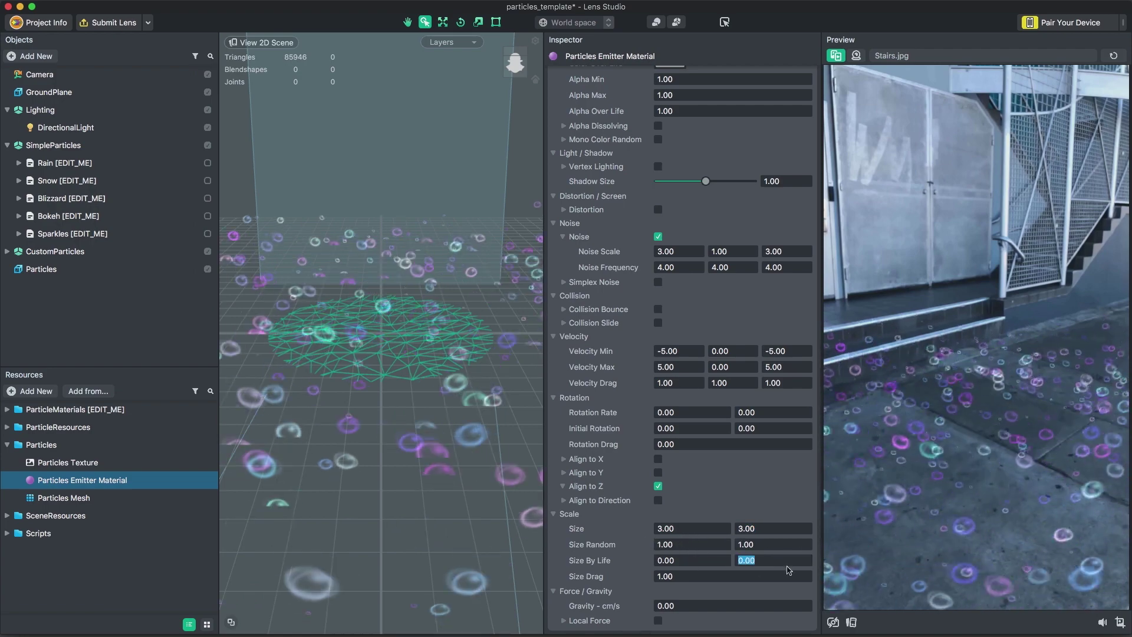
# - Try a value of 1 for the first Size By Life component and return it to 0
pyautogui.click(697, 559)
pyautogui.write('1')
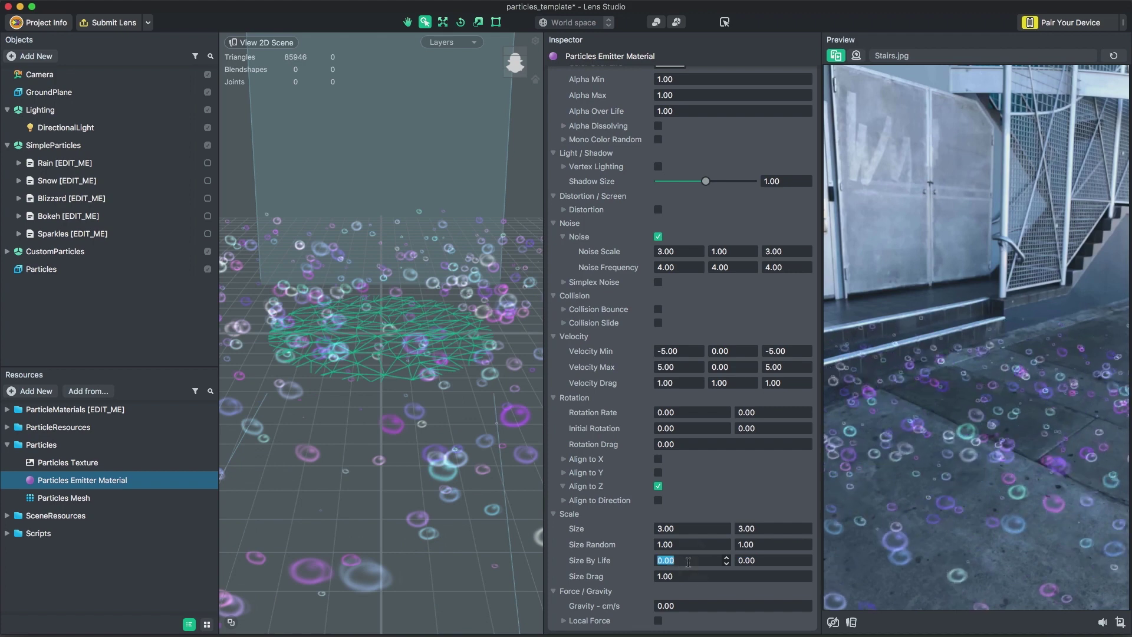
pyautogui.press('Return')
pyautogui.write('0')
pyautogui.press('Return')
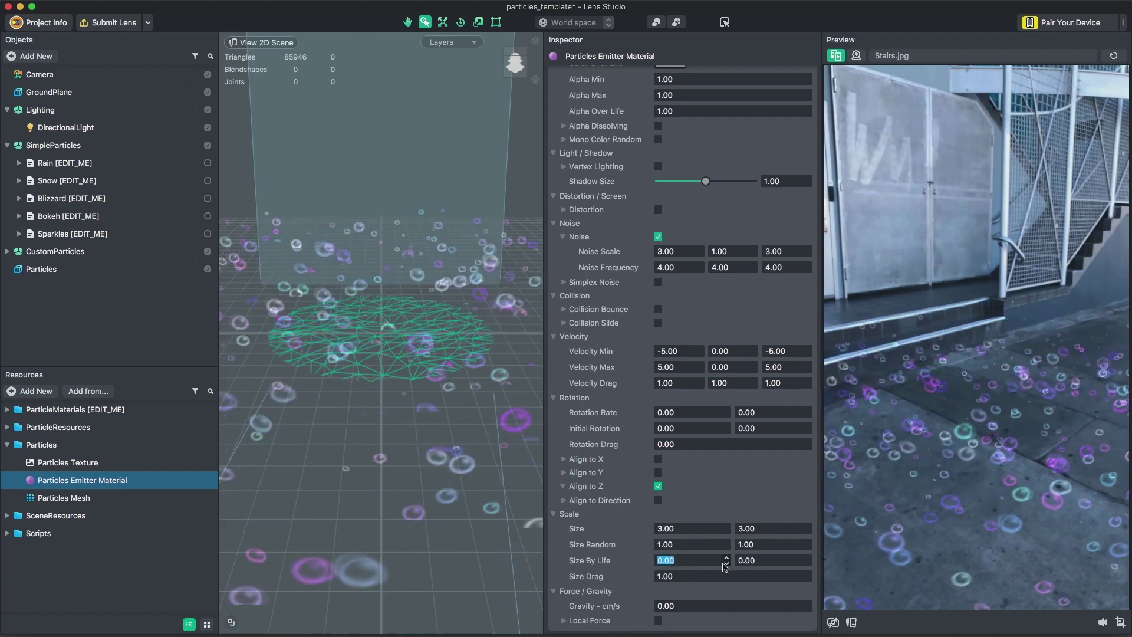
# - Set the emitter's Gravity to 4 cm/s
pyautogui.click(686, 604)
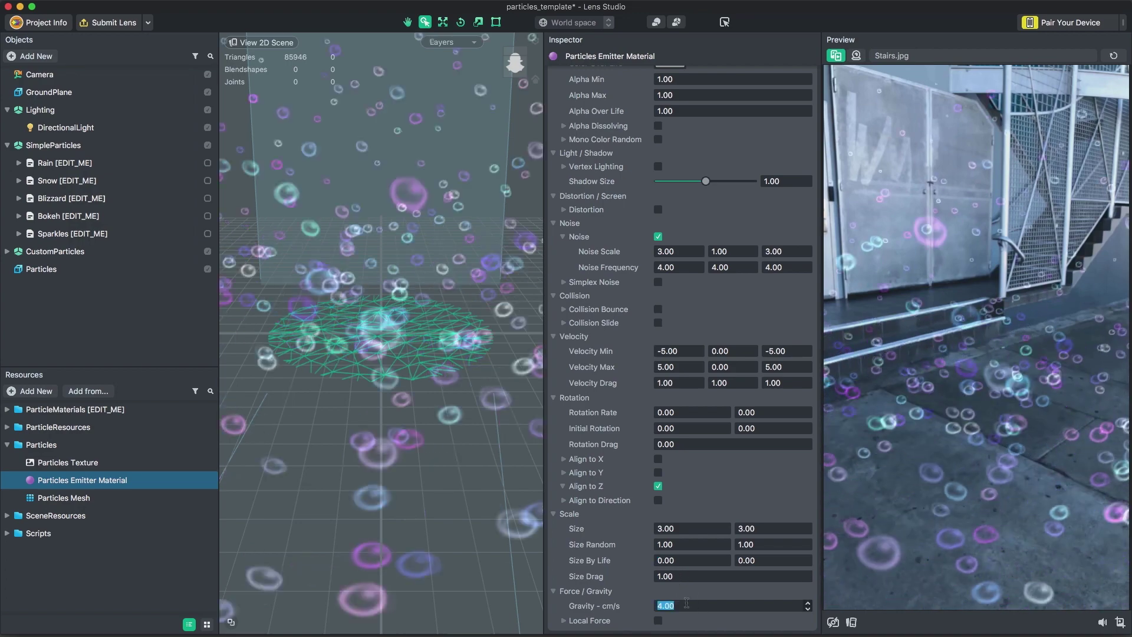